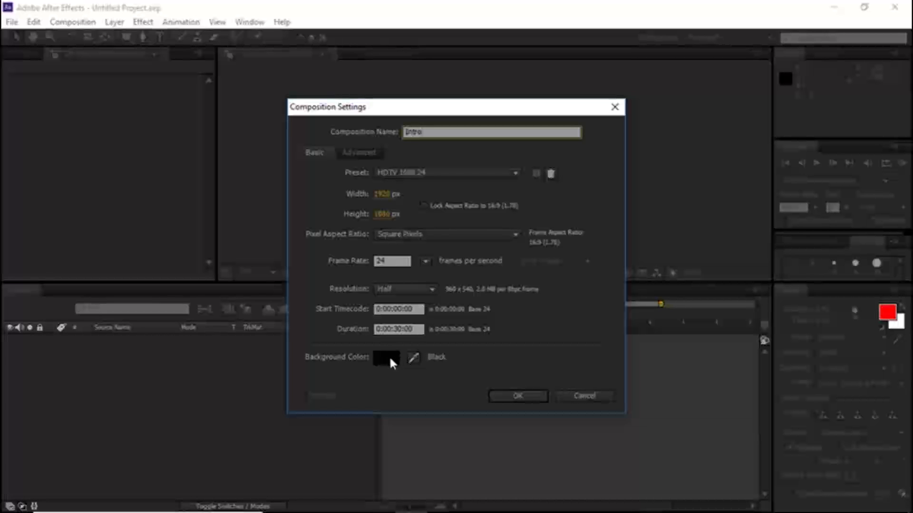
Step: Create the Intro composition with the HDTV 1080 24 preset and add a text layer reading INTRO
click(512, 398)
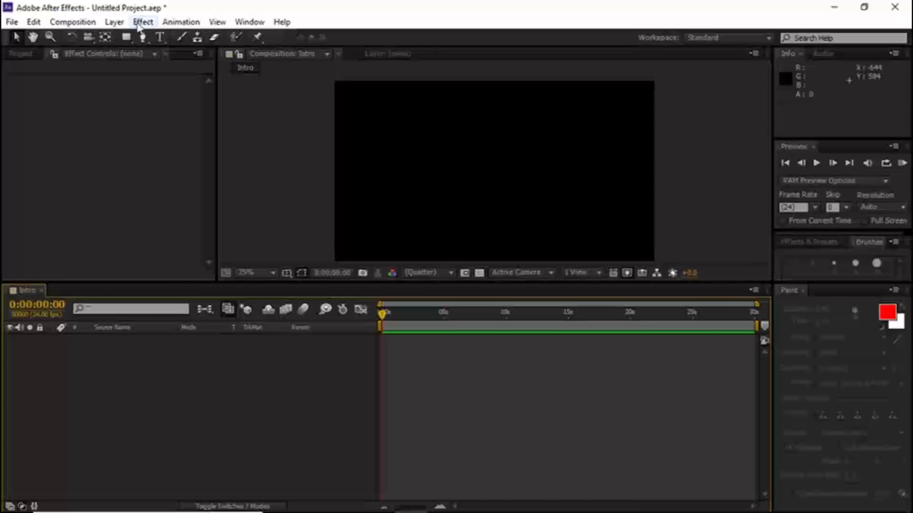
click(159, 37)
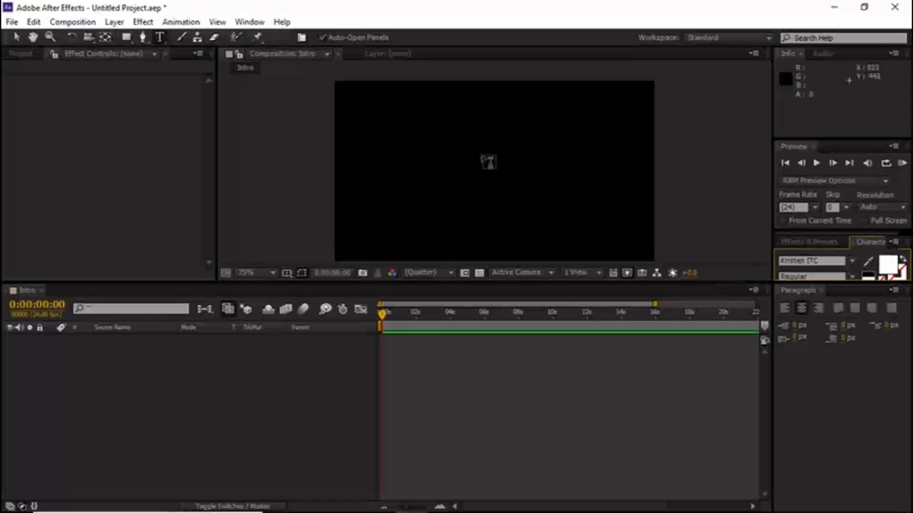
click(438, 142)
text(INTRO)
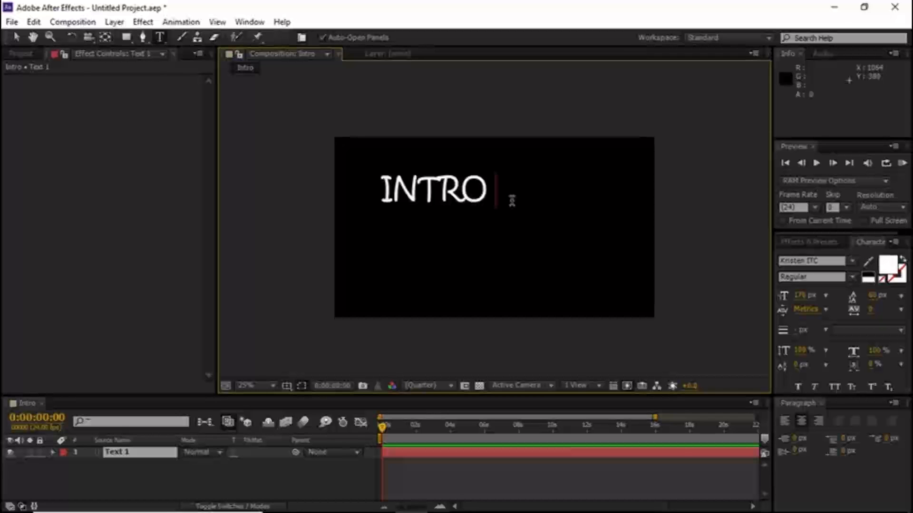
key(Left)
key(Left)
key(Left)
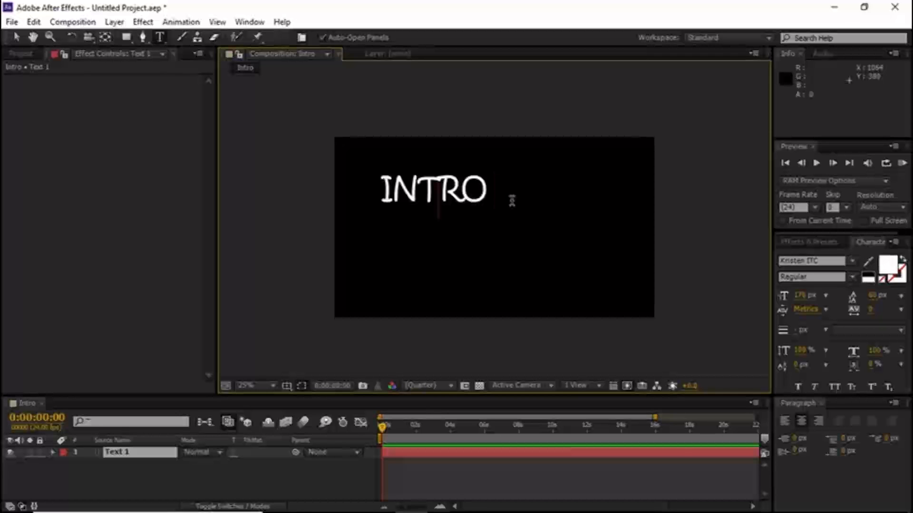
Step: Move the INTRO text toward the middle of the frame and scale it up to about 242%
click(14, 38)
drag(415, 192, 466, 219)
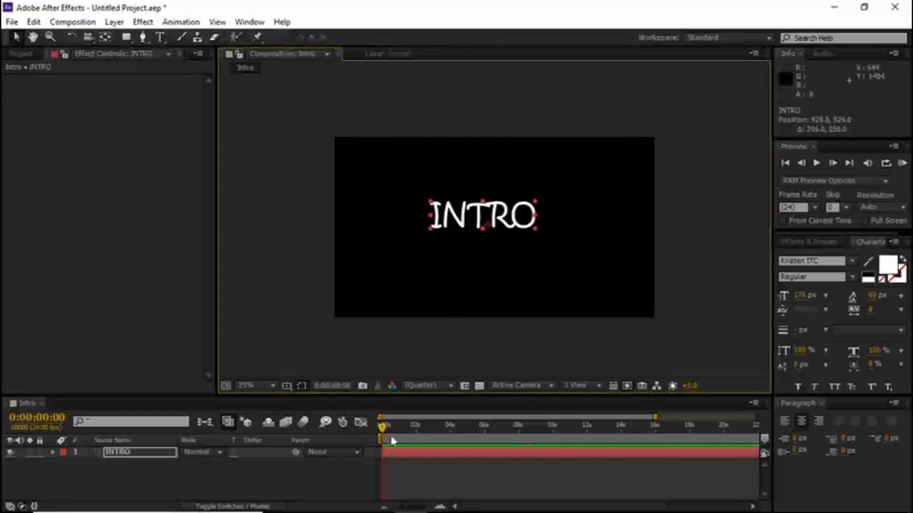
click(394, 455)
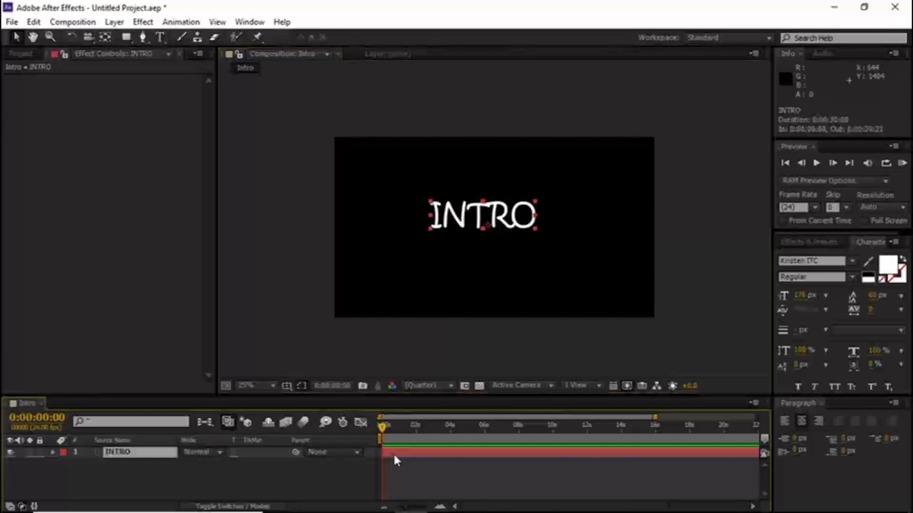
key(s)
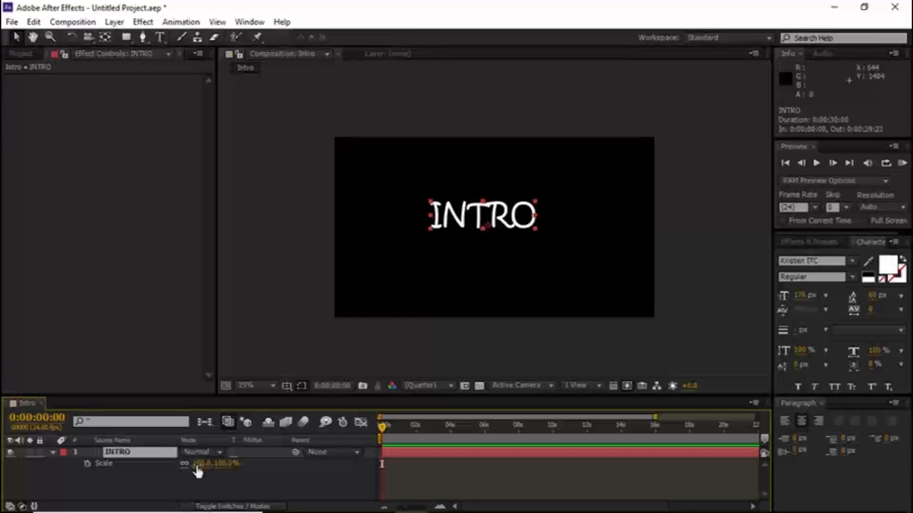
drag(198, 470, 292, 465)
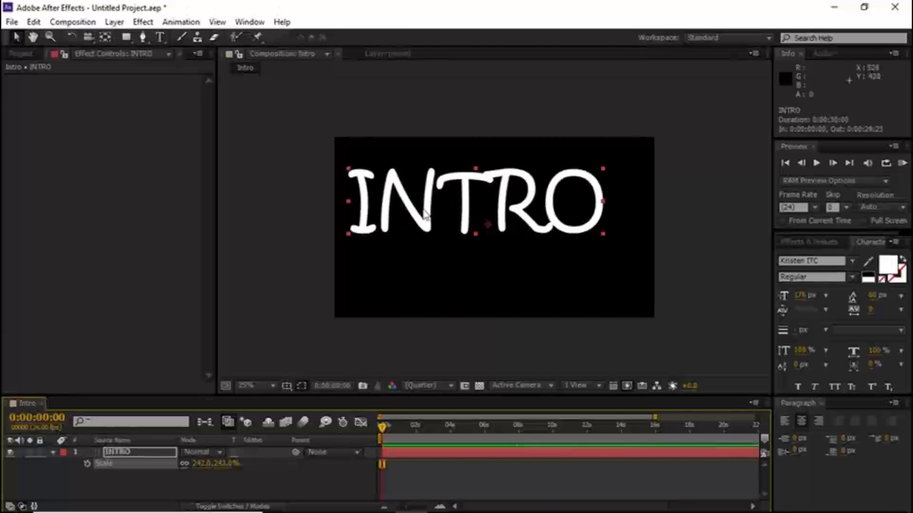
mouse_move(452, 207)
mouse_down()
mouse_move(500, 204)
mouse_move(448, 216)
mouse_up()
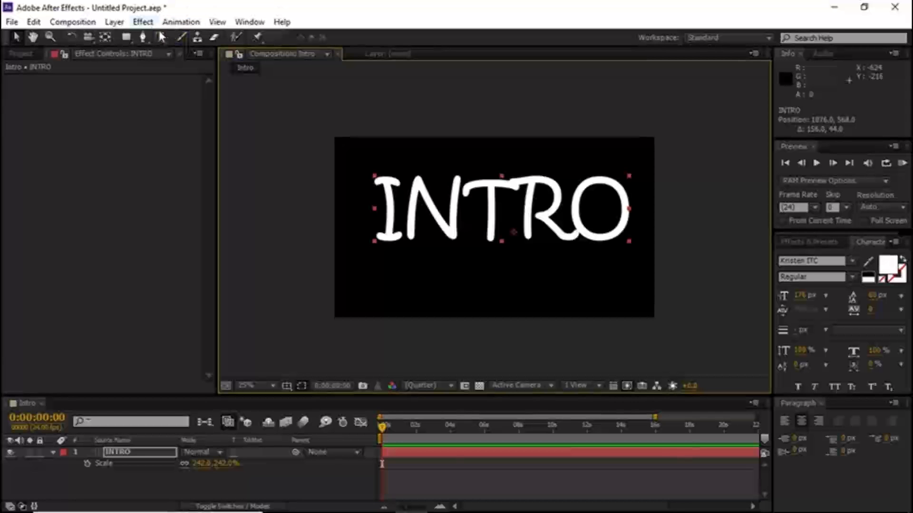
click(489, 280)
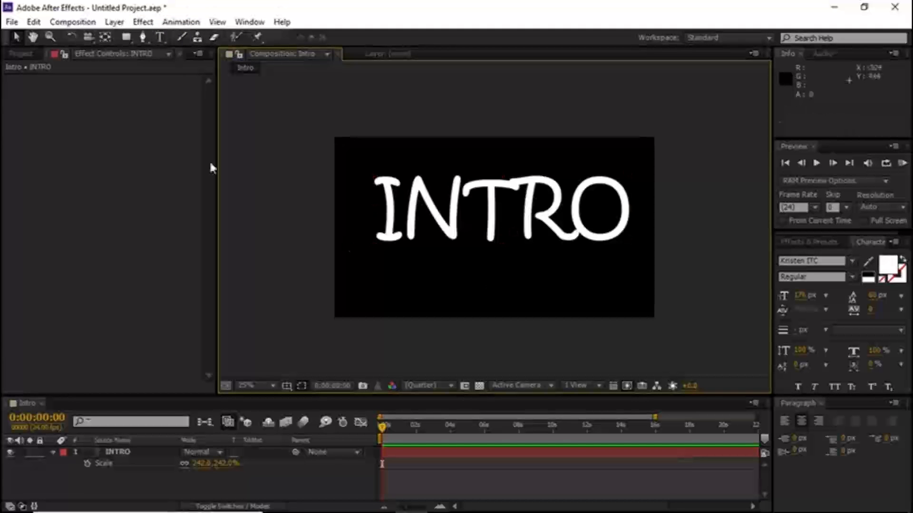
Step: Add a second text layer reading Episode 1 and centre it beneath the INTRO title
click(161, 38)
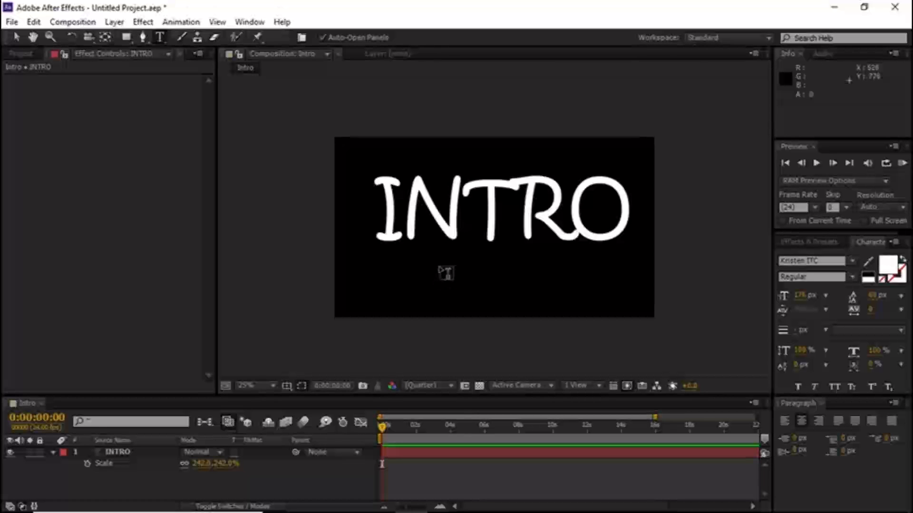
click(438, 264)
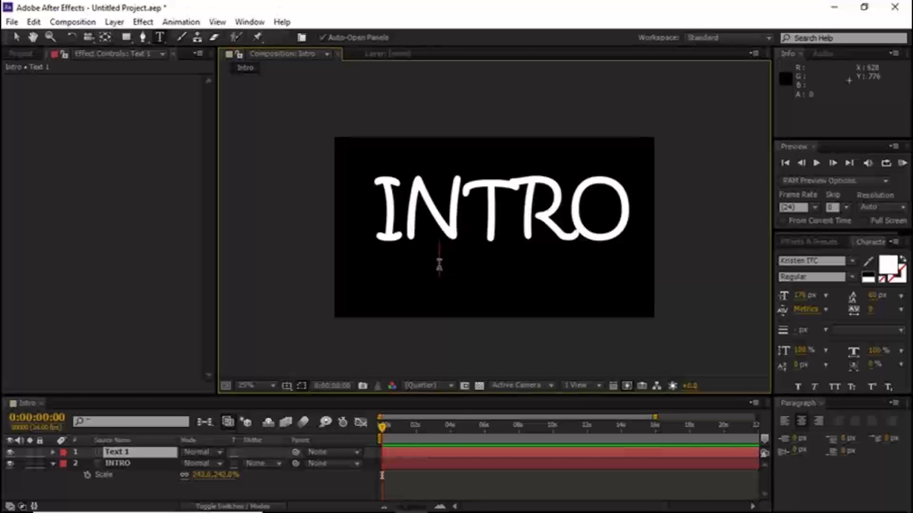
text(Ep)
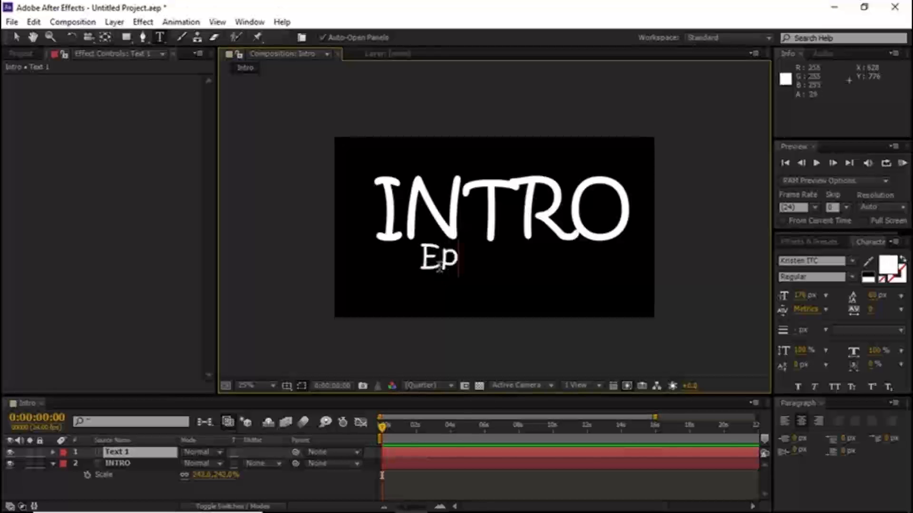
text(isod)
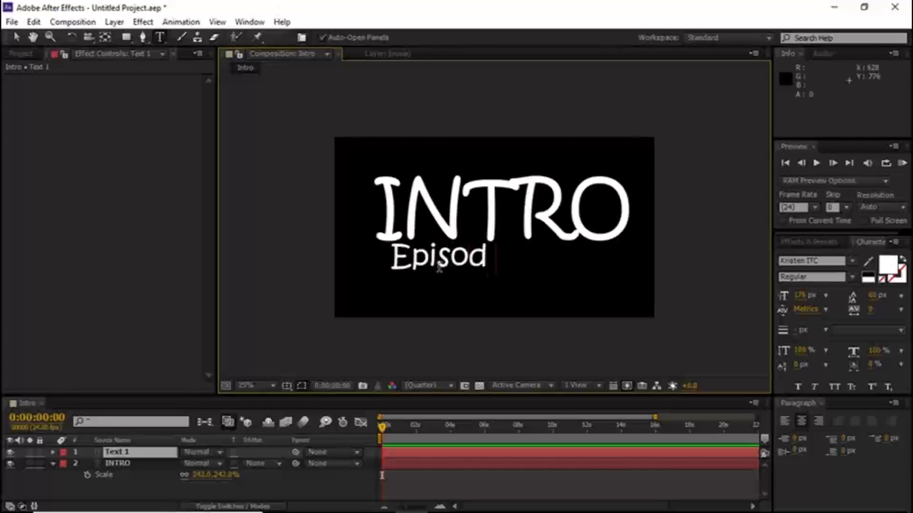
text(e 1)
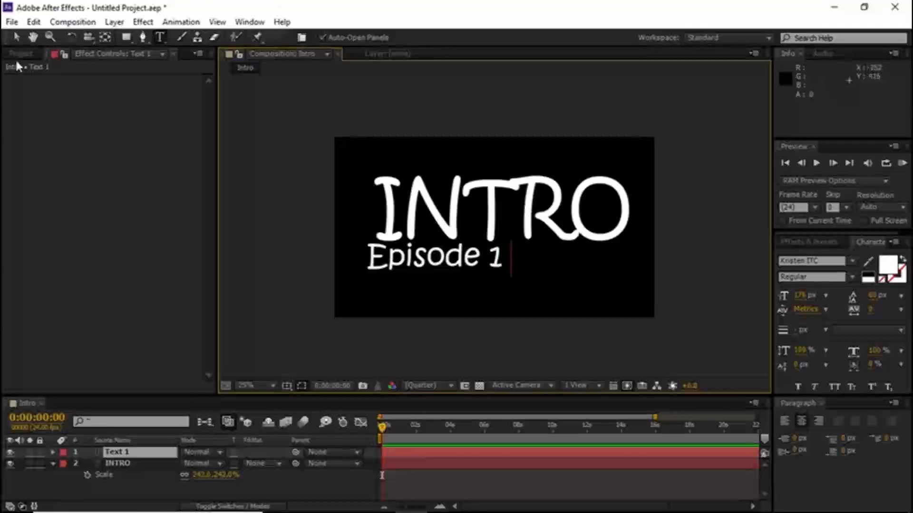
click(17, 36)
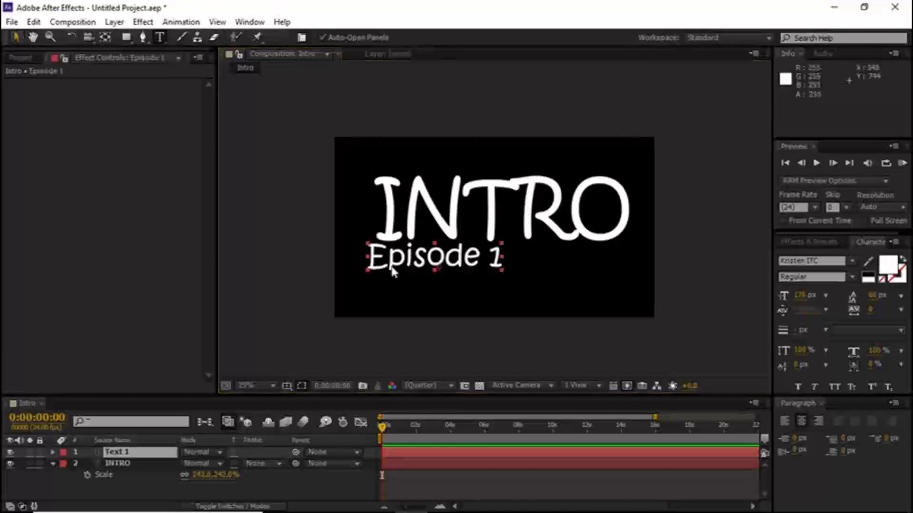
drag(401, 264, 470, 278)
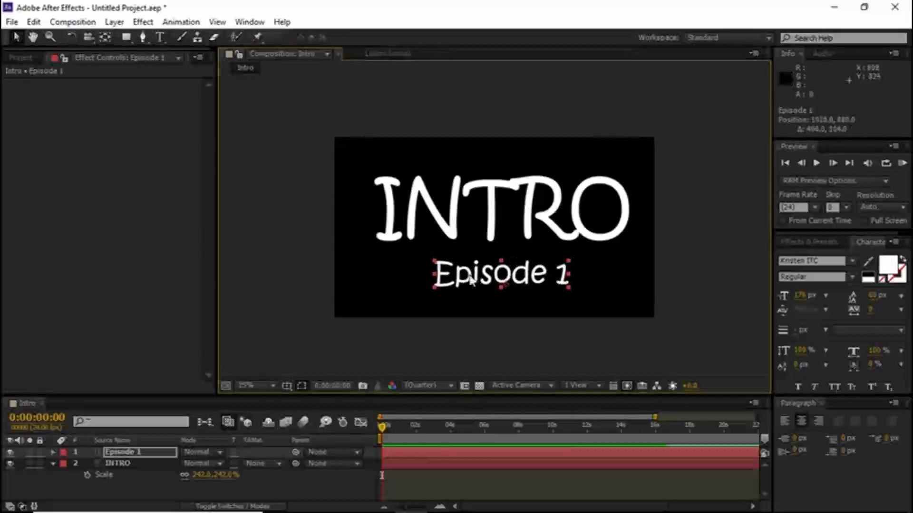
click(612, 267)
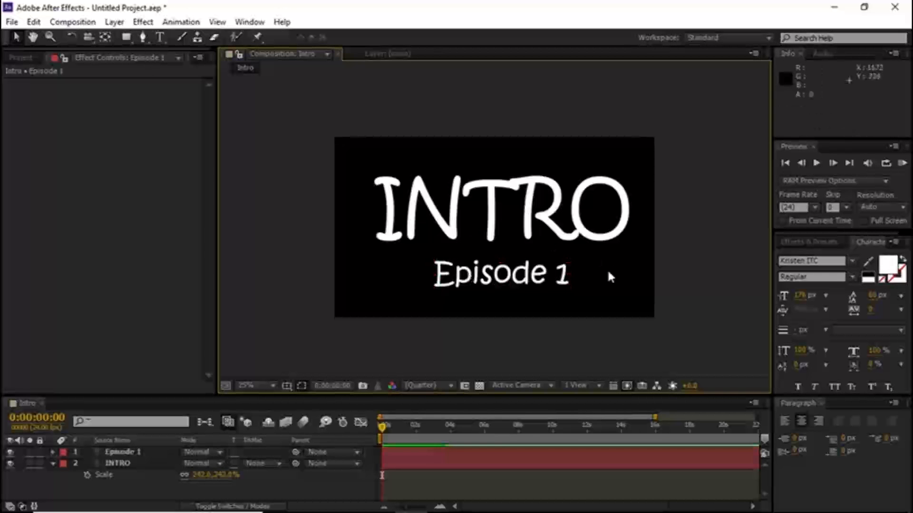
Step: Try the Letter Gothic Std font in Bold on the Episode 1 text
click(551, 278)
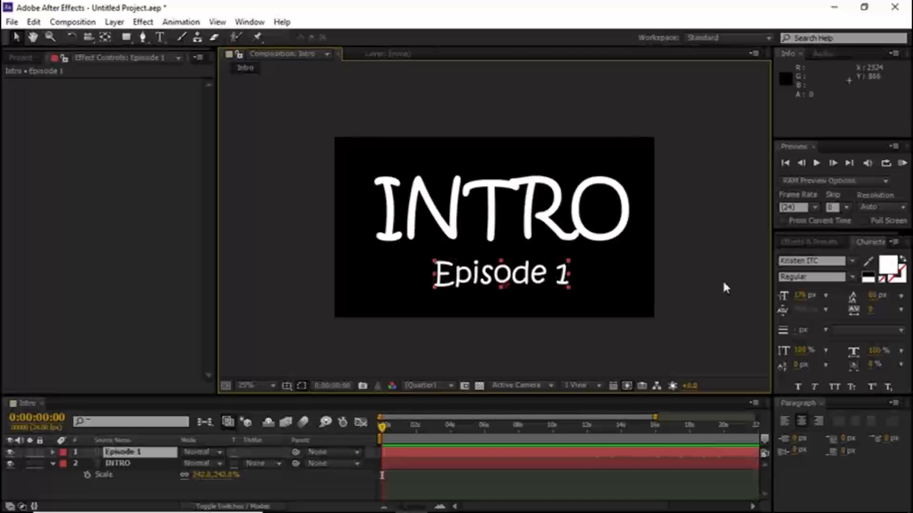
click(851, 261)
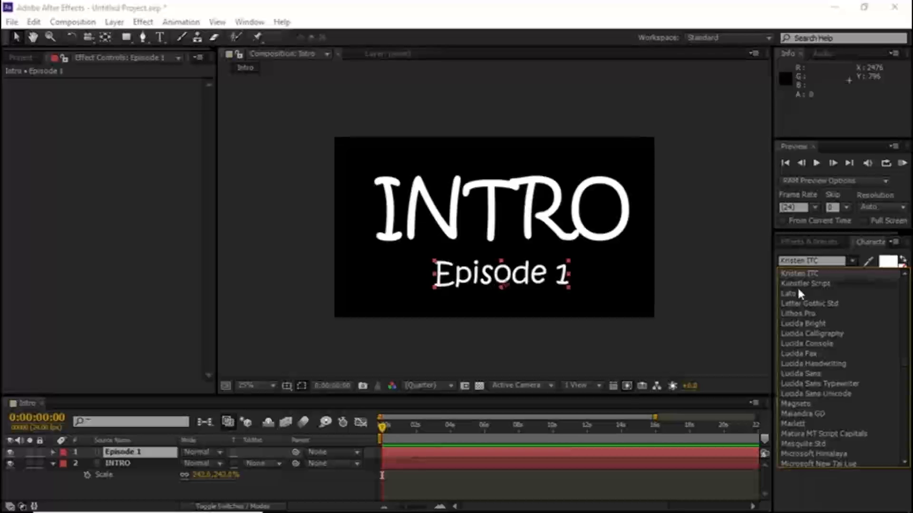
click(799, 303)
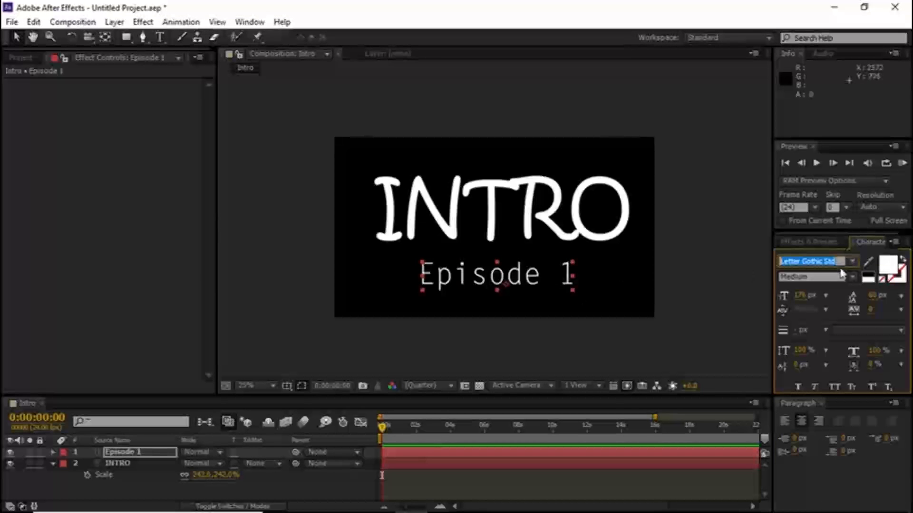
click(851, 277)
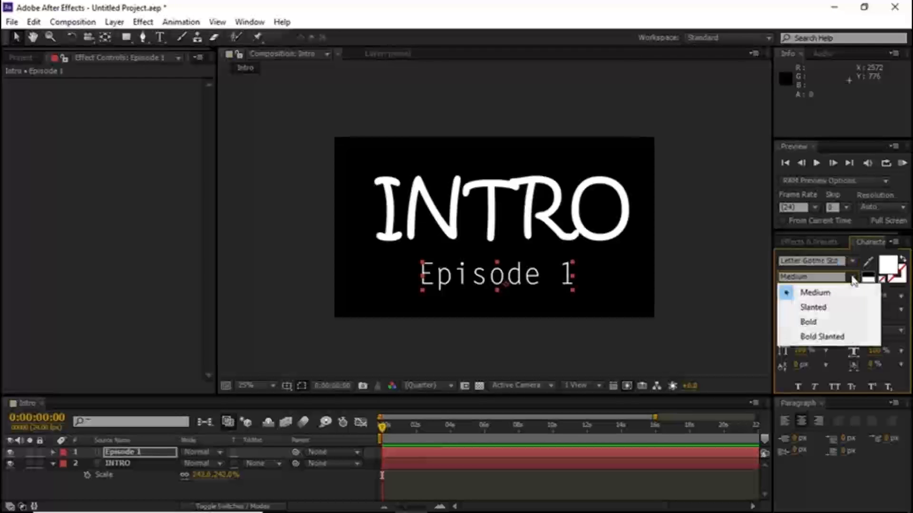
click(818, 326)
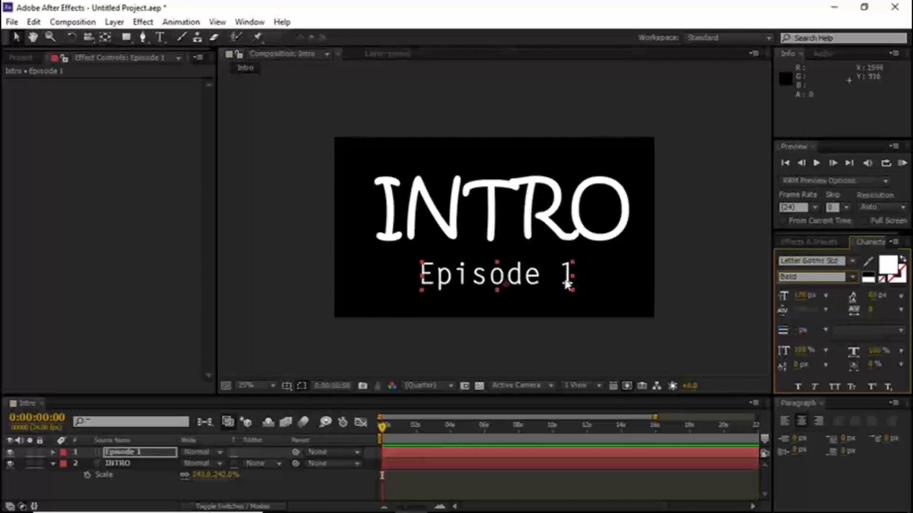
Step: Set the font of the Episode 1 text to Myriad Pro Regular
click(852, 261)
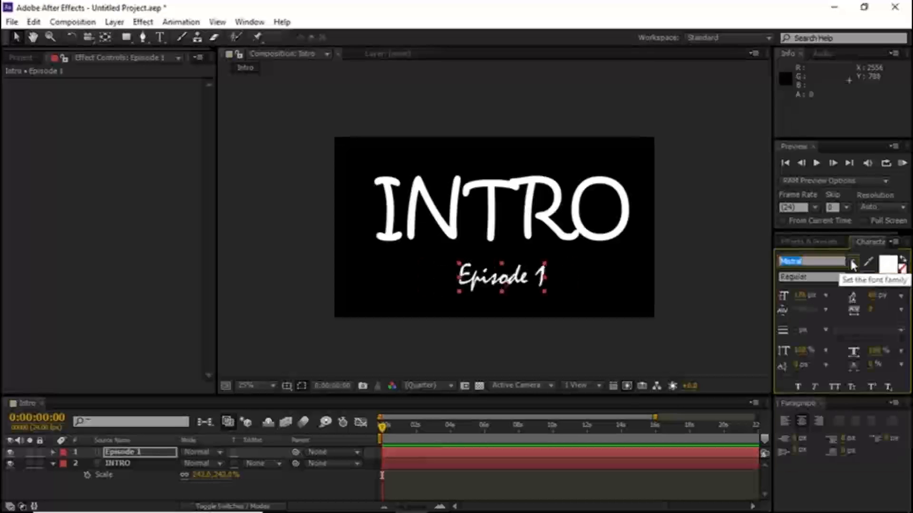
click(851, 260)
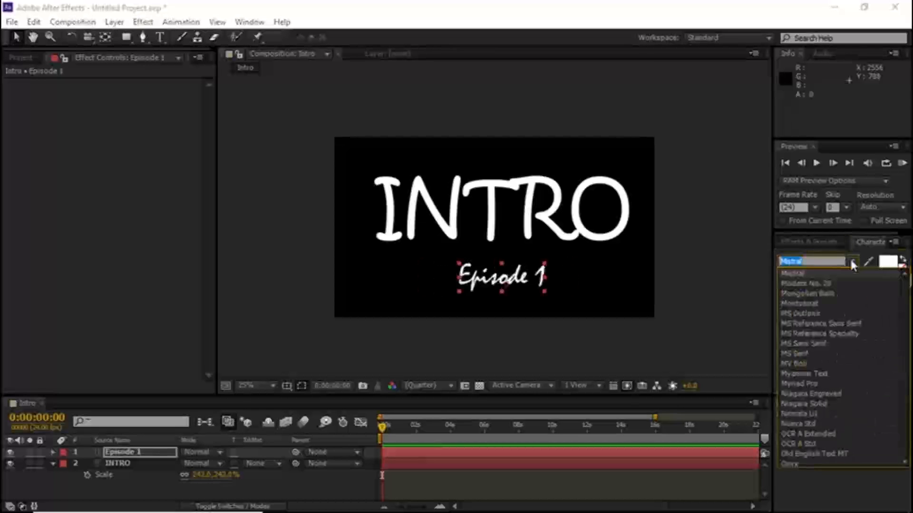
click(802, 382)
click(605, 278)
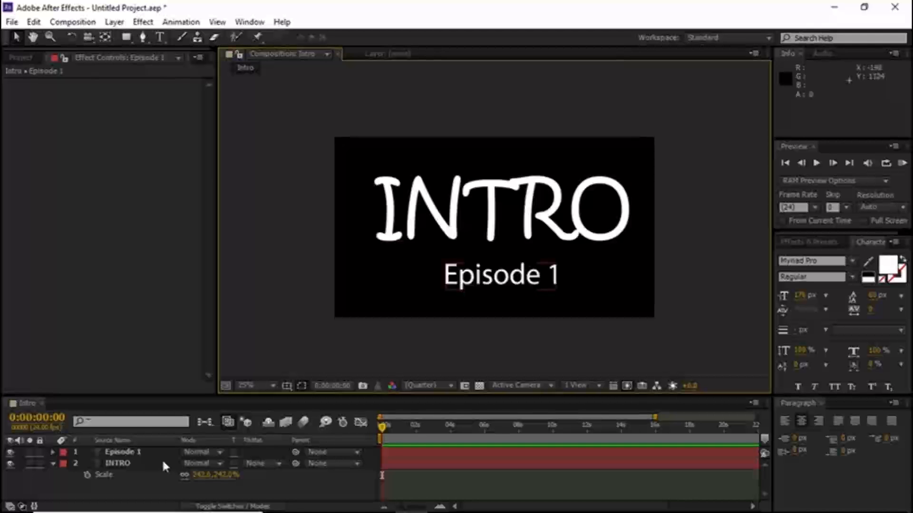
Step: Pre-compose the Episode 1 and INTRO layers together into a new composition named Text layer
drag(135, 487, 143, 451)
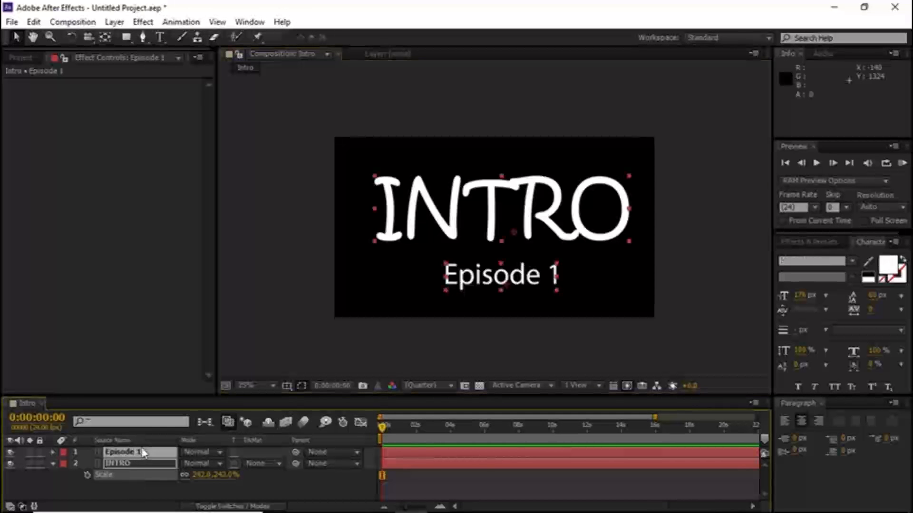
key(ctrl+shift+c)
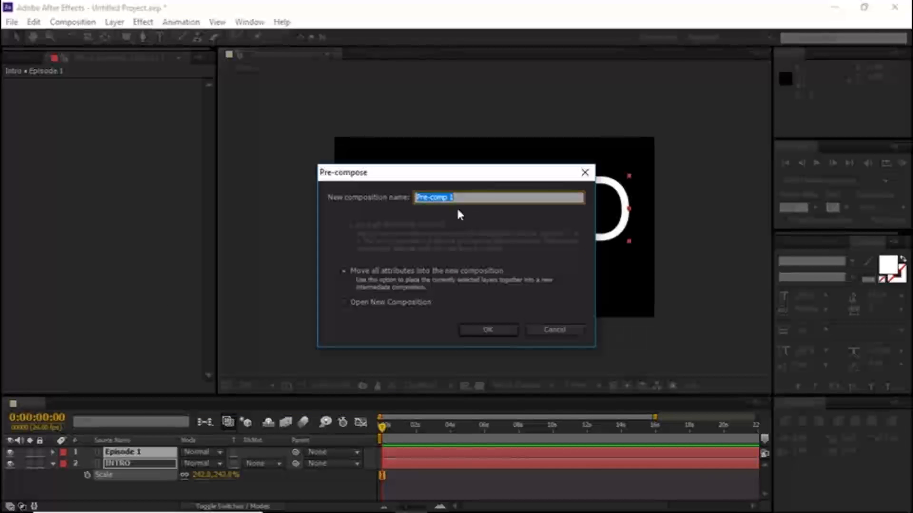
text(Text)
text( 1)
click(487, 326)
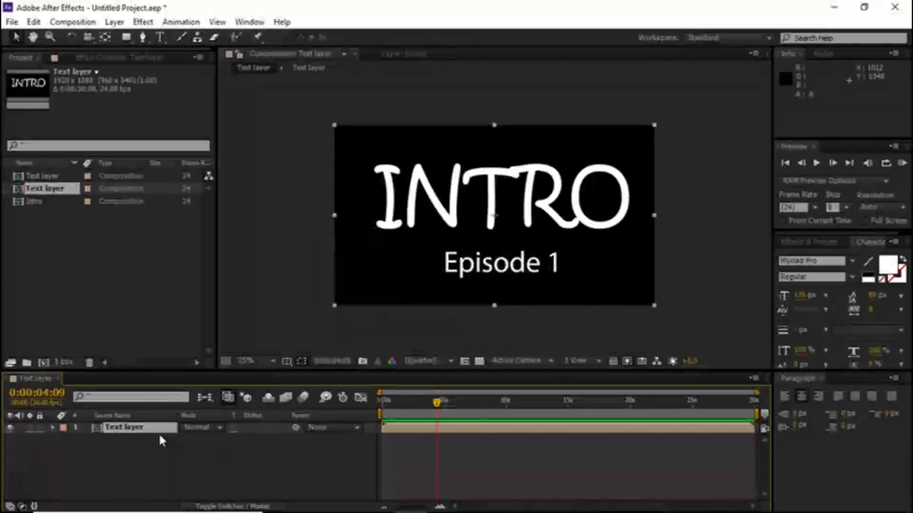
Step: Open the Text layer pre-composition and show the Opacity property of the Episode 1 layer
drag(436, 403, 414, 407)
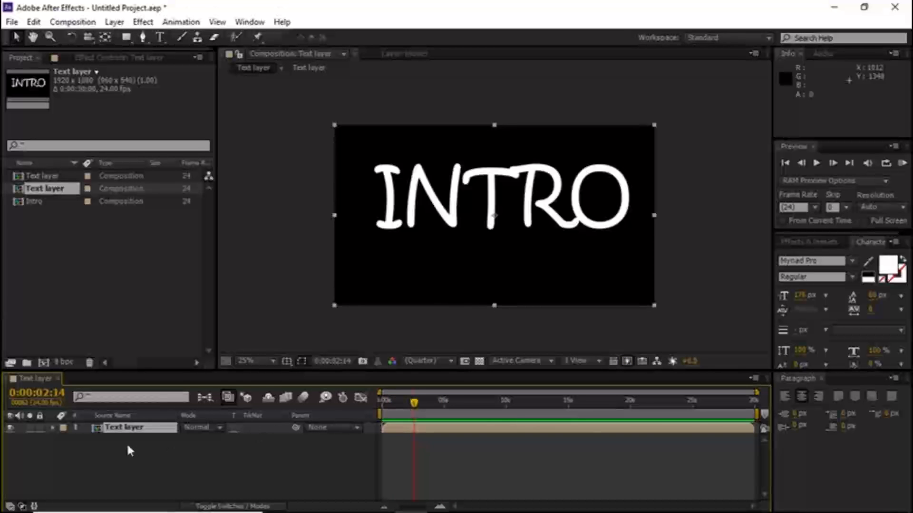
double_click(147, 429)
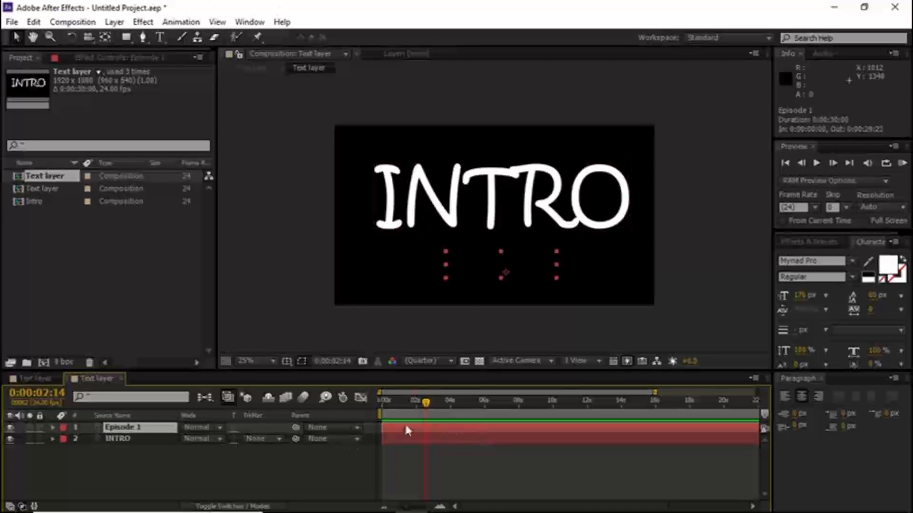
key(t)
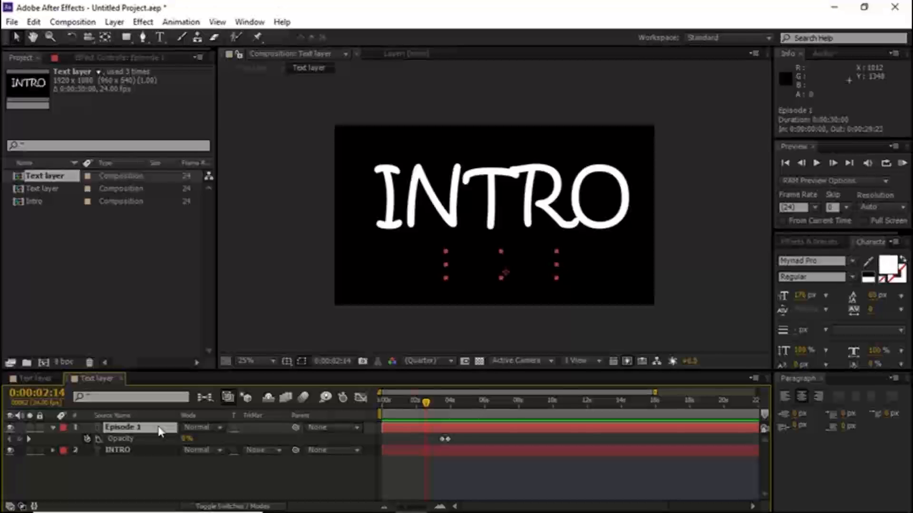
key(t)
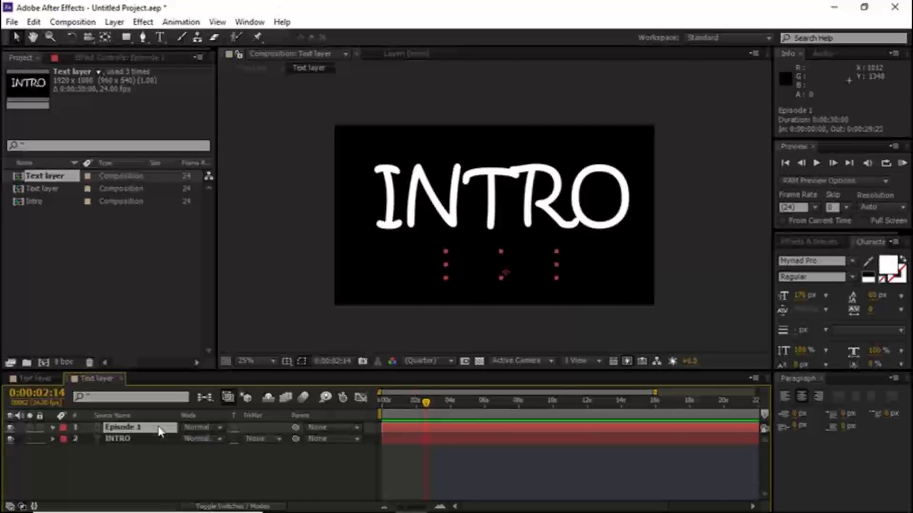
key(t)
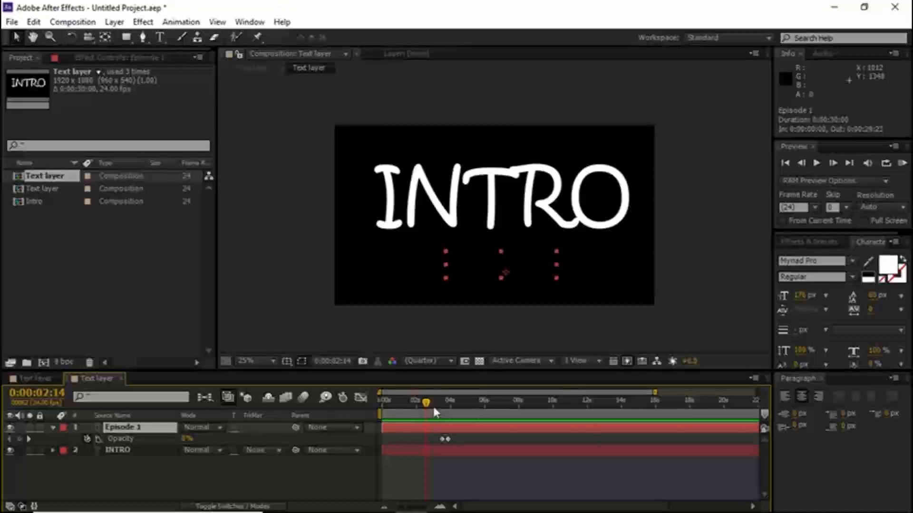
Step: Clear the existing opacity keyframes of the Episode 1 layer and move the current time to 0:00:03:10
mouse_move(427, 405)
mouse_down()
mouse_move(444, 402)
mouse_move(416, 402)
mouse_up()
drag(464, 443, 435, 444)
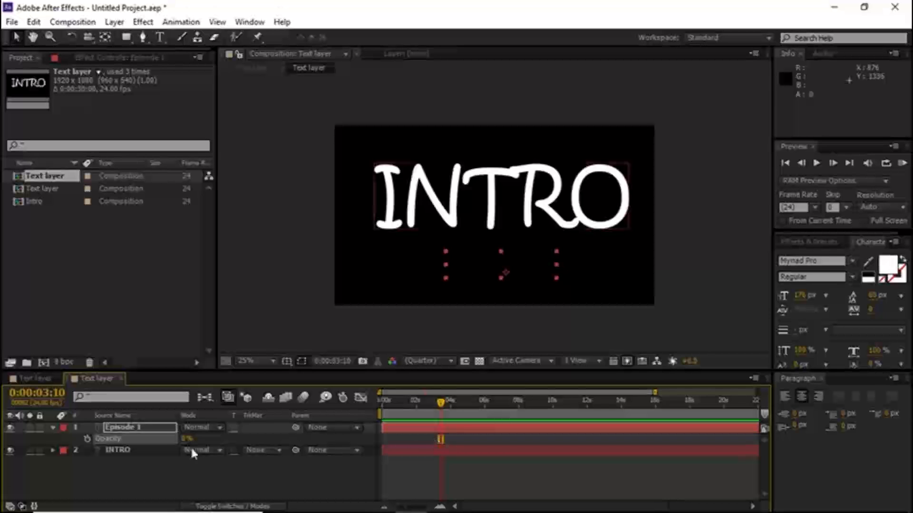
Step: Keyframe the Episode 1 layer's opacity at 0% at 0:00:03:10 and 100% at 0:00:03:16, and play back the fade-in
click(85, 438)
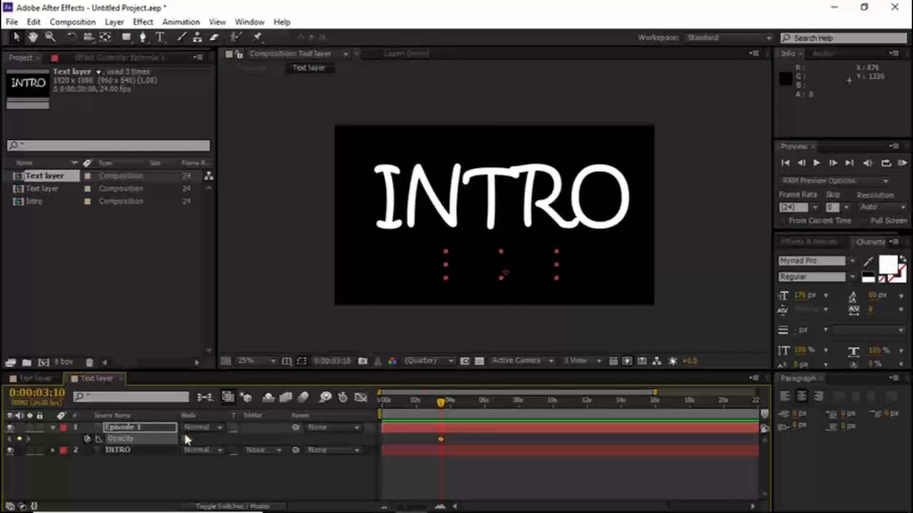
drag(442, 408, 446, 404)
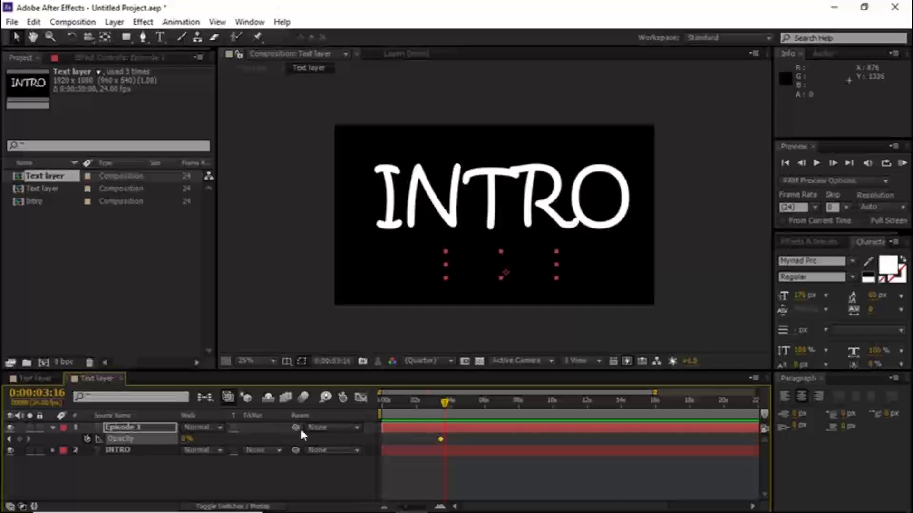
drag(185, 443, 275, 445)
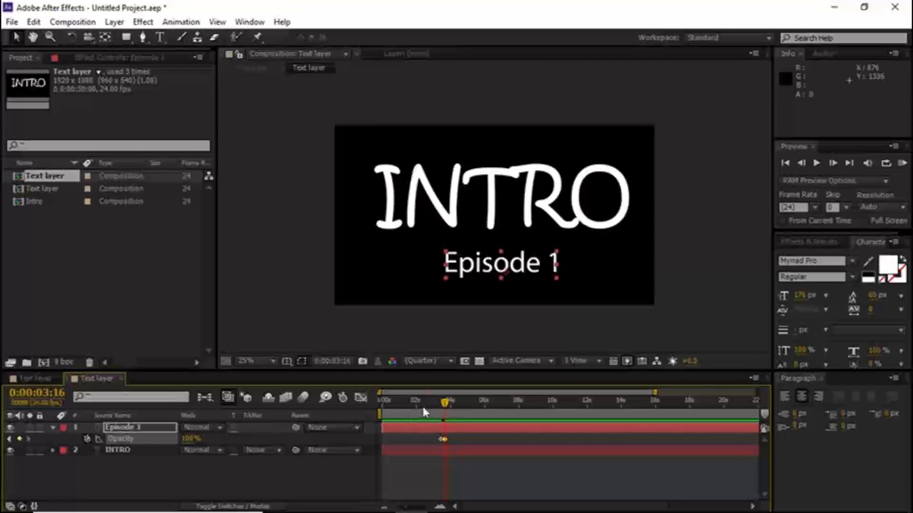
click(393, 403)
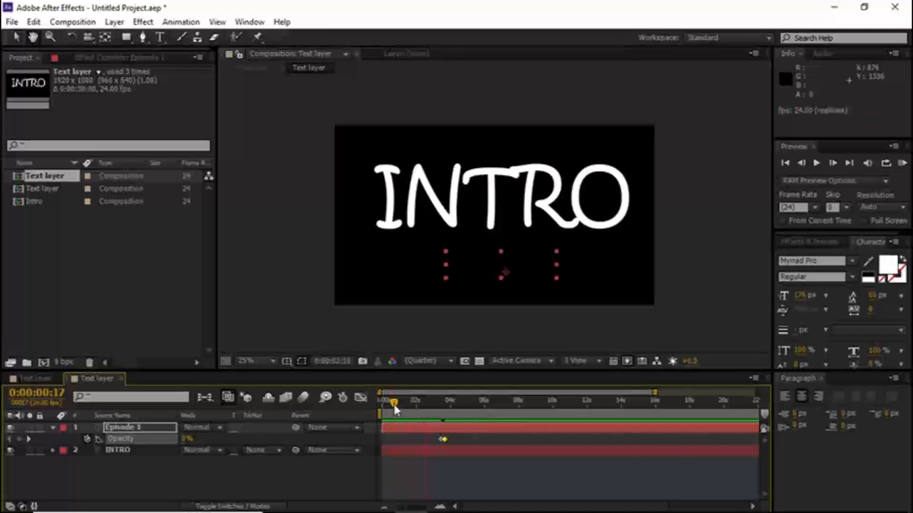
key(space)
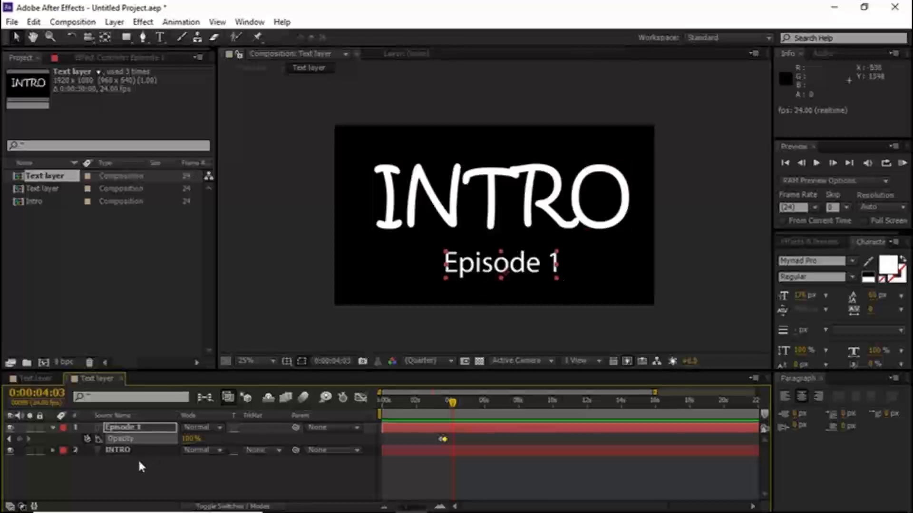
click(52, 427)
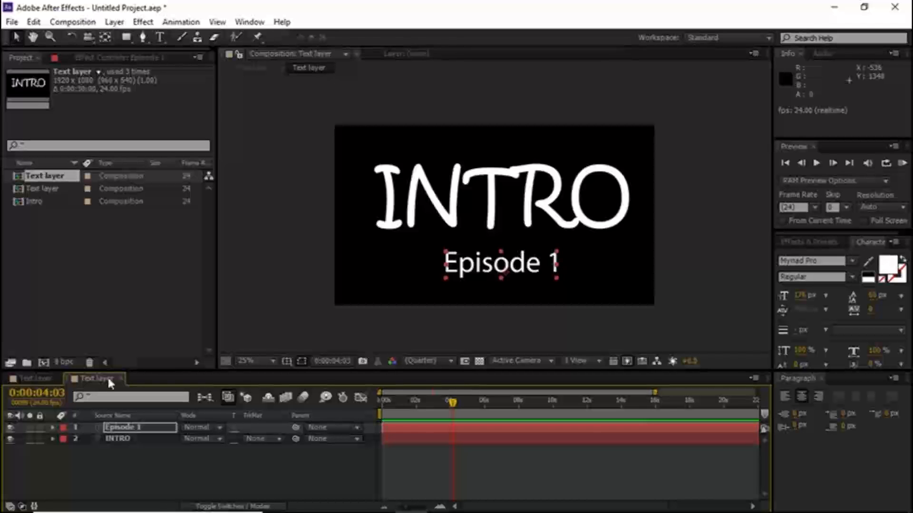
Step: Create a new 1920 x 1080 composition at 24 frames per second, 30 seconds long, named Episode Layer
click(95, 269)
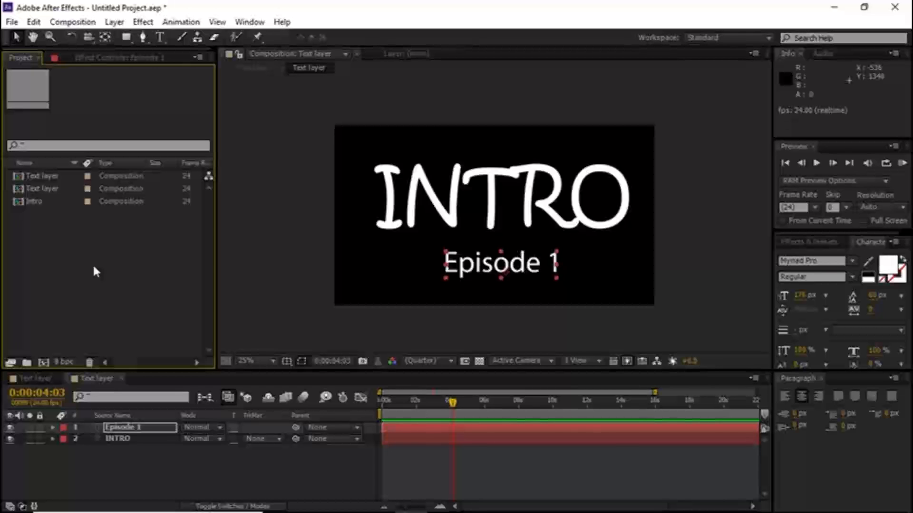
key(ctrl+n)
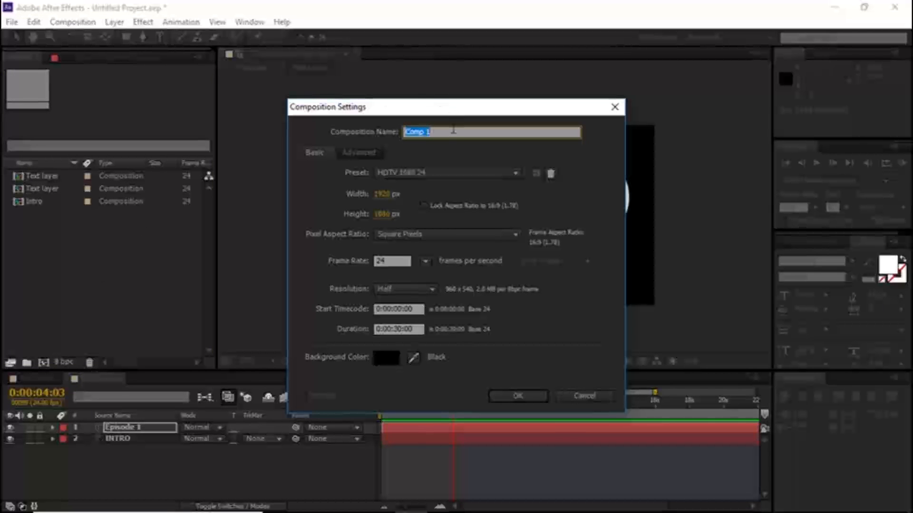
drag(514, 109, 297, 125)
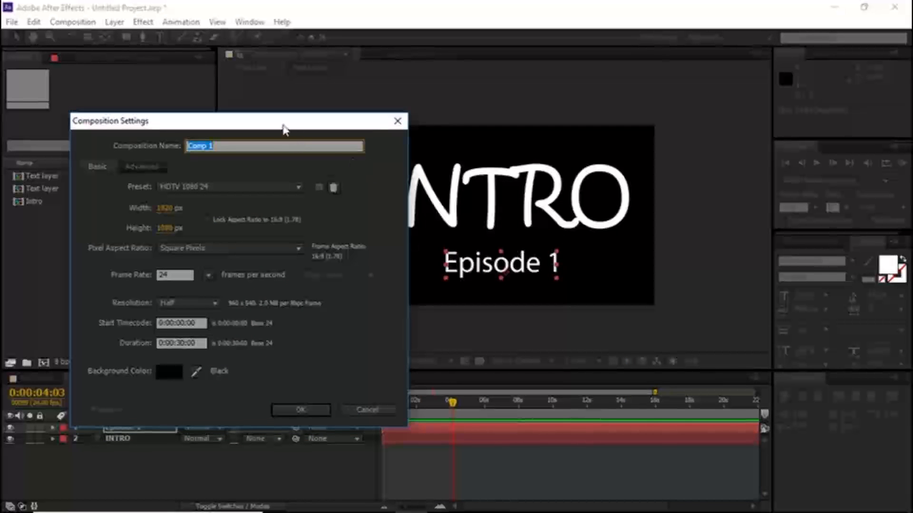
drag(281, 125, 444, 116)
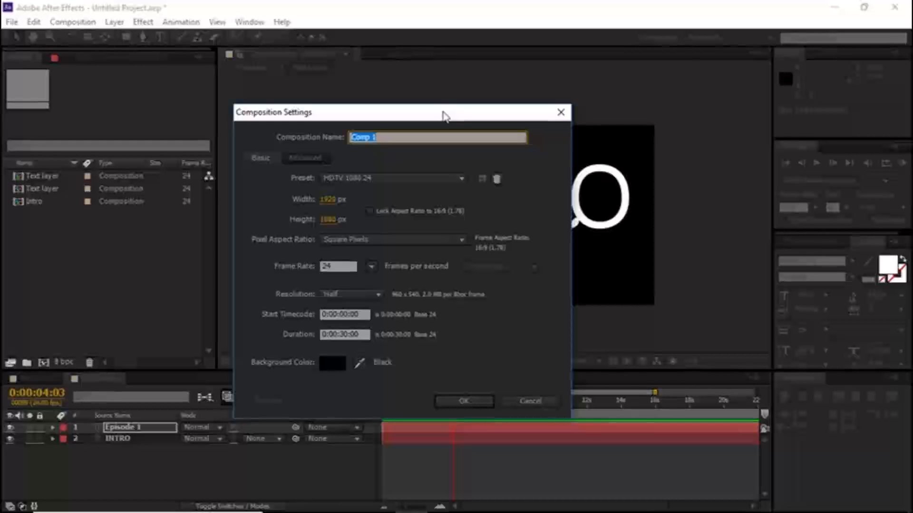
text(Episode Layer)
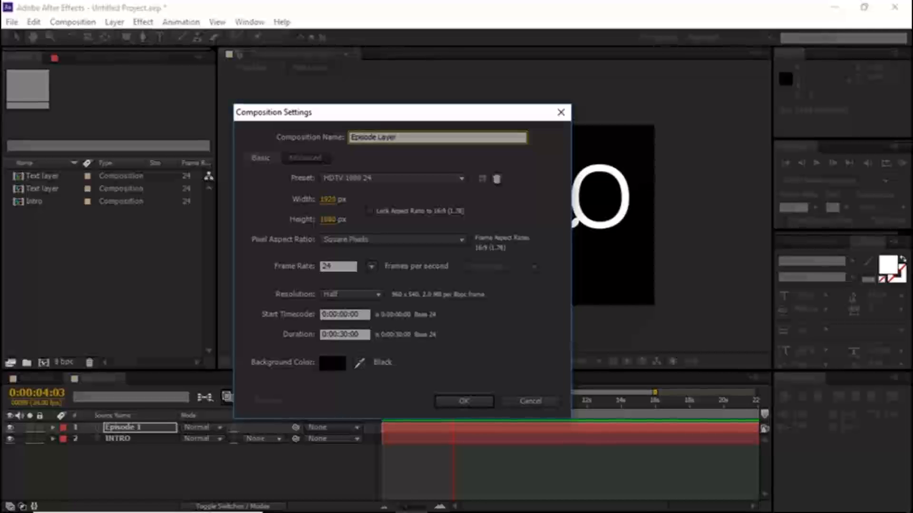
click(471, 401)
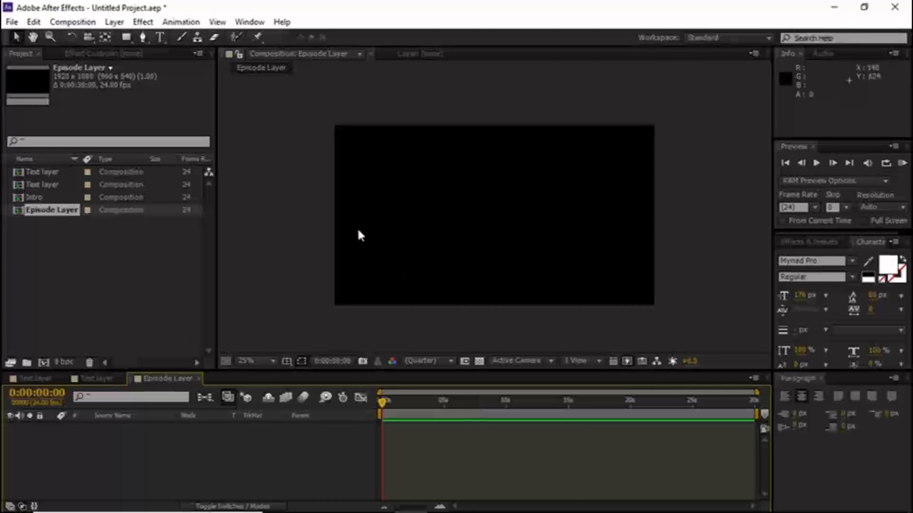
Step: Add the text EPISODE 1 to the Episode Layer composition and place it centred in the lower part of the frame
click(161, 38)
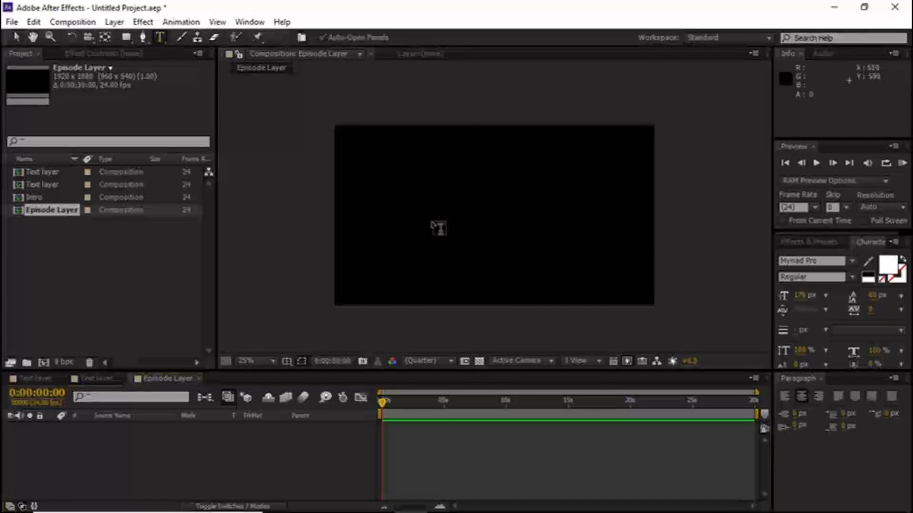
click(430, 220)
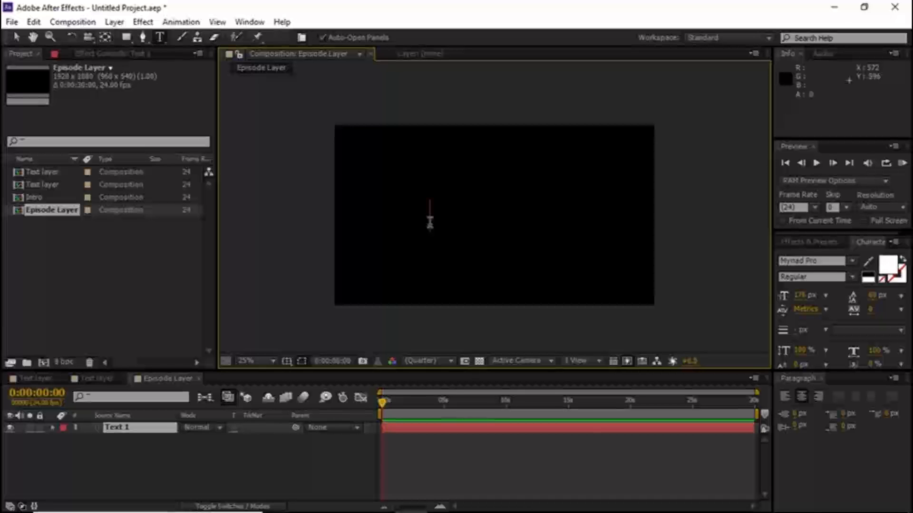
text(EPIS)
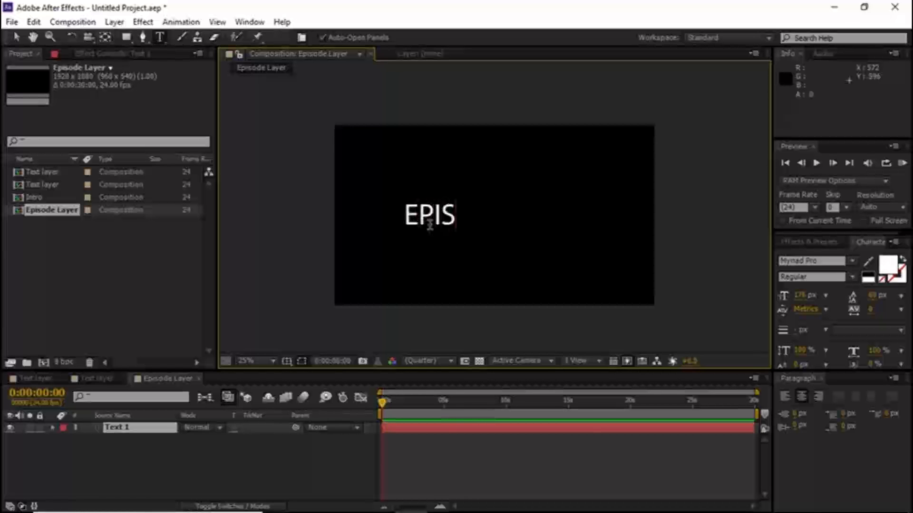
text(ODE )
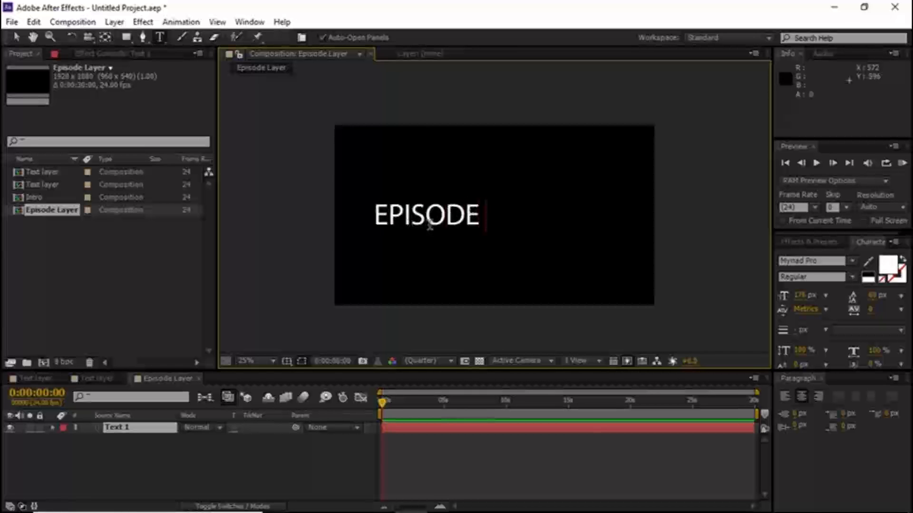
text(1)
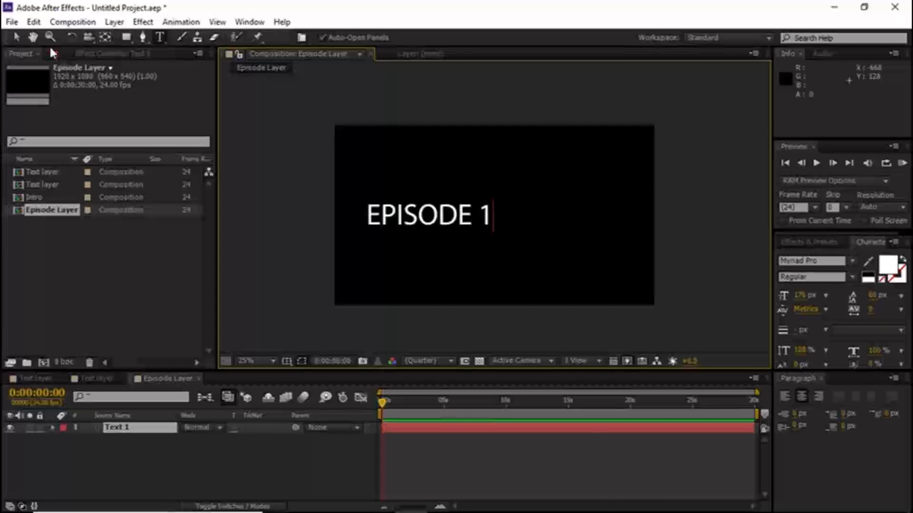
click(17, 39)
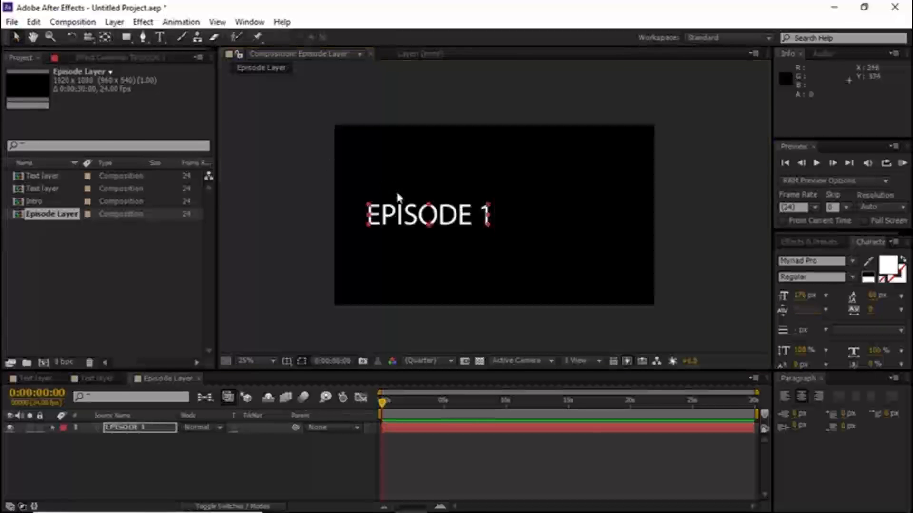
drag(401, 216, 478, 253)
click(714, 243)
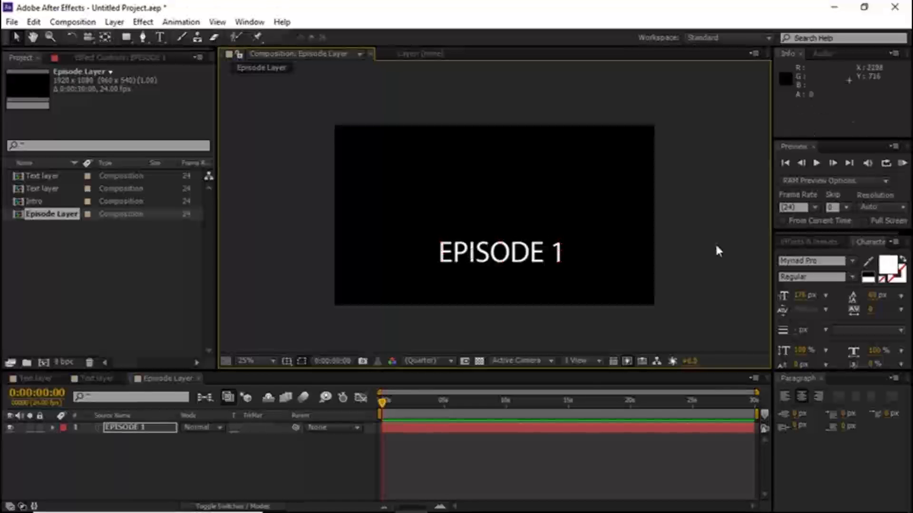
click(184, 256)
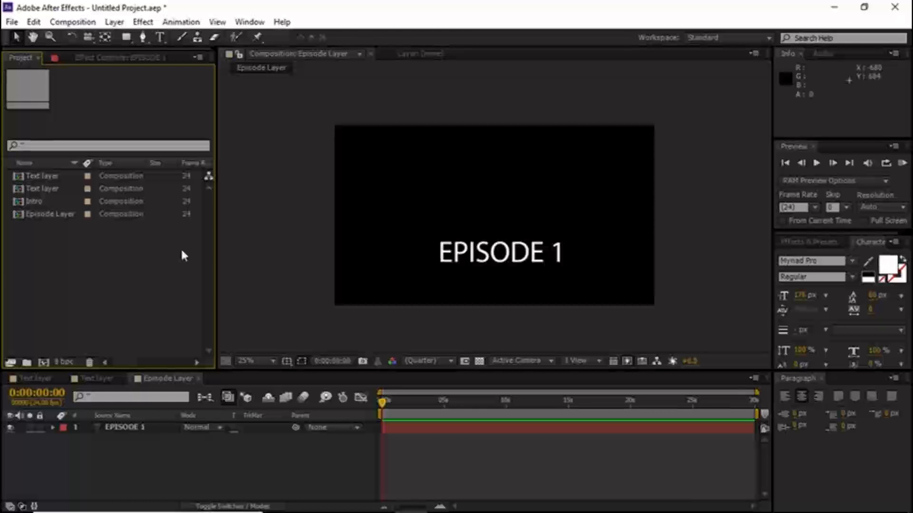
Step: Close the Episode Layer and nested Text layer timelines, and play the outer Text layer composition from 0:00:00:06
click(199, 378)
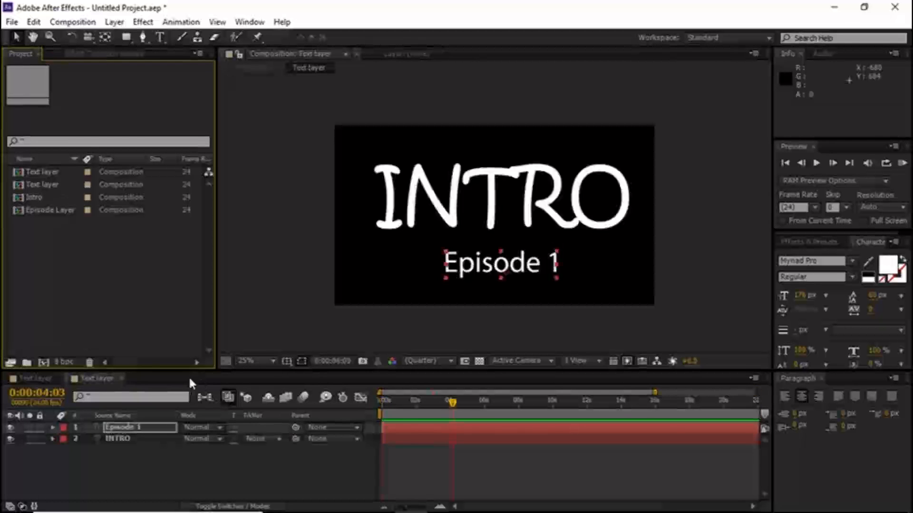
click(121, 376)
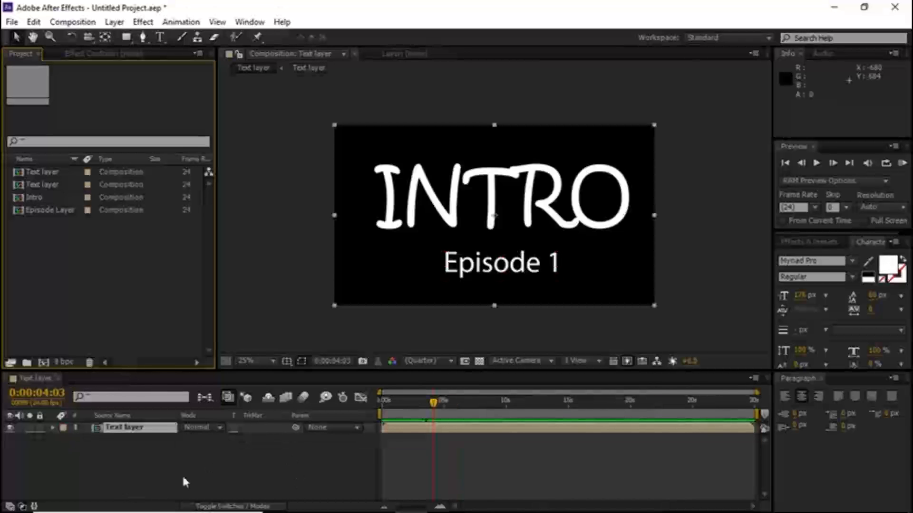
click(385, 402)
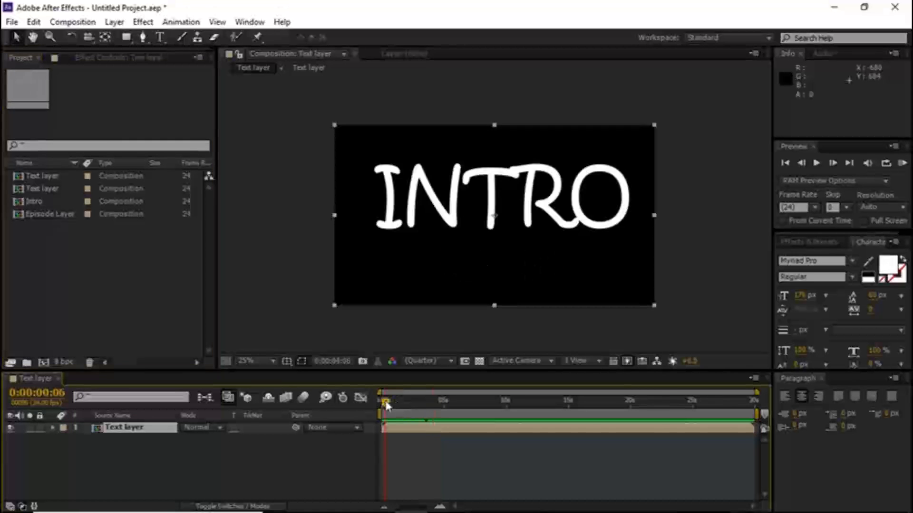
key(space)
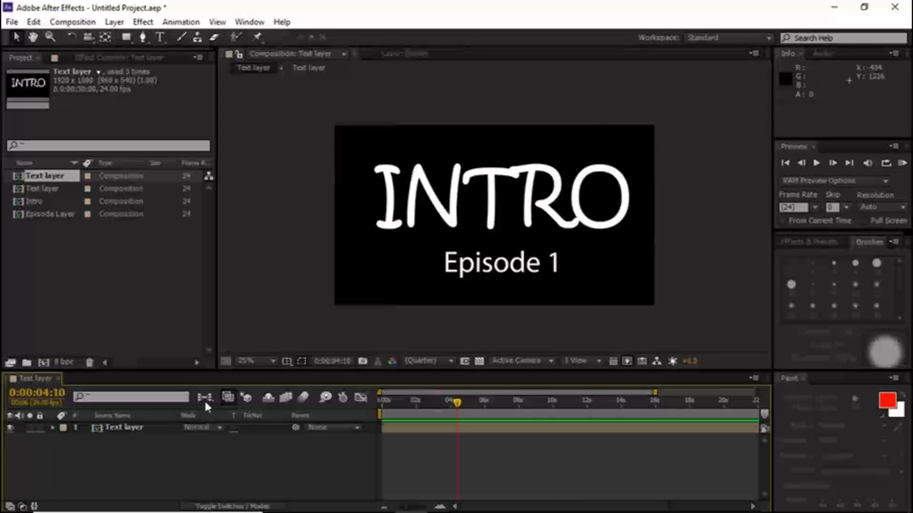
Step: Open the Text layer in its own layer view
click(169, 429)
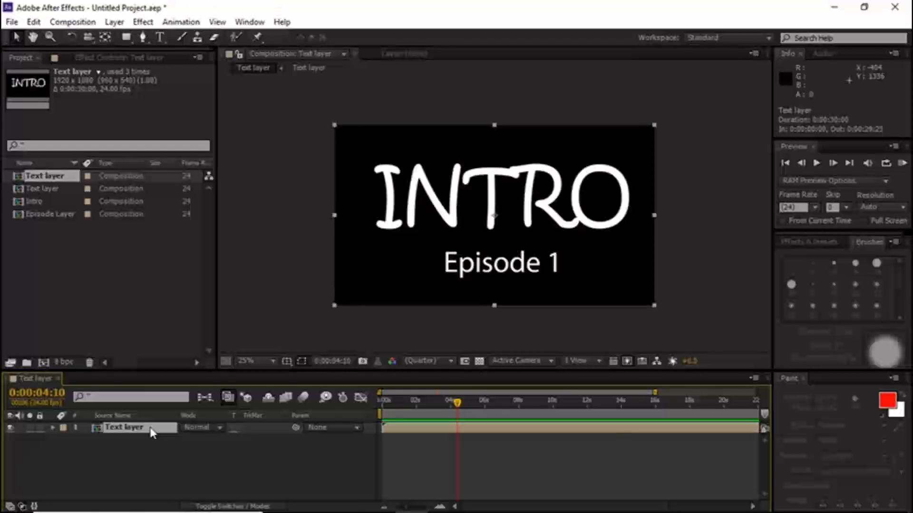
right_click(152, 430)
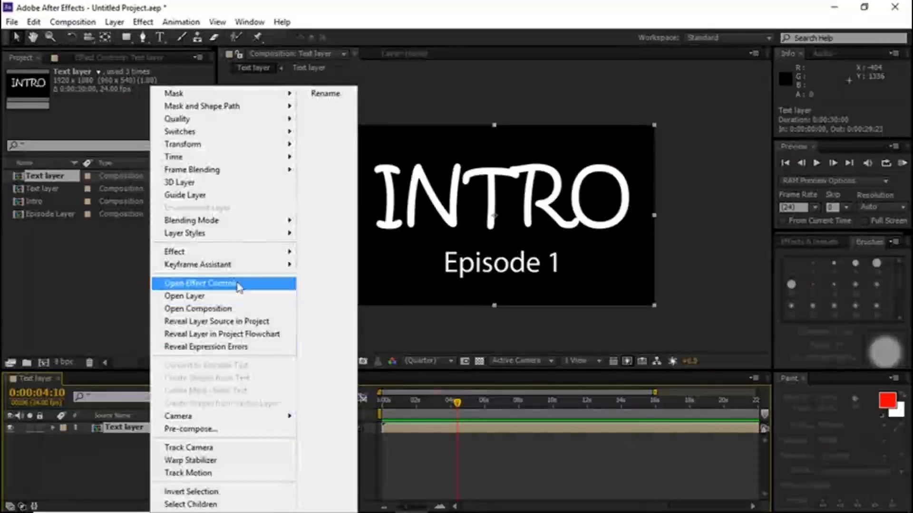
click(232, 296)
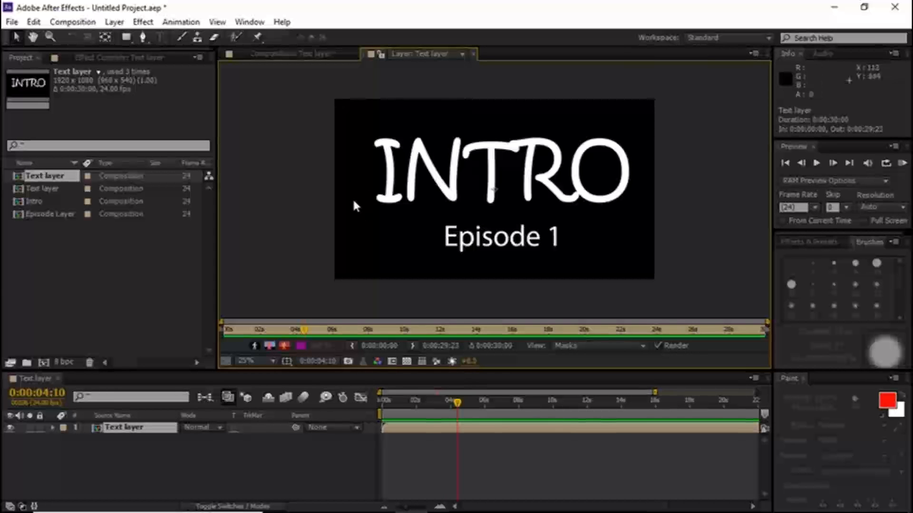
Step: Activate the Brush tool and try painting over the I of INTRO in the composition view, undoing the attempt
click(296, 54)
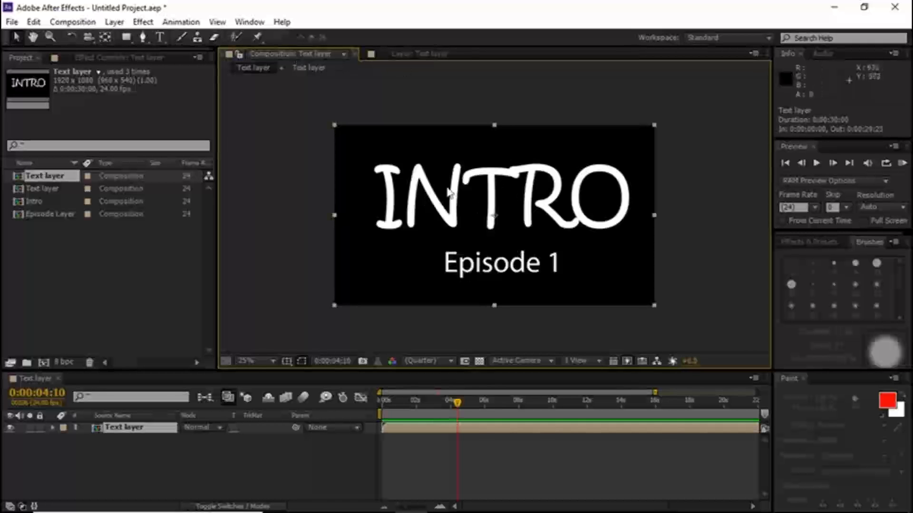
click(182, 38)
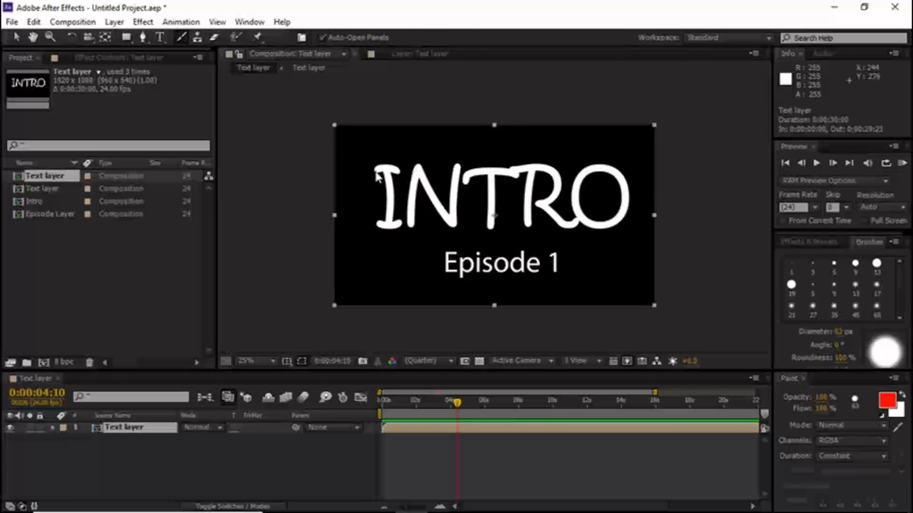
mouse_move(376, 176)
mouse_down()
mouse_move(401, 174)
mouse_move(391, 174)
mouse_up()
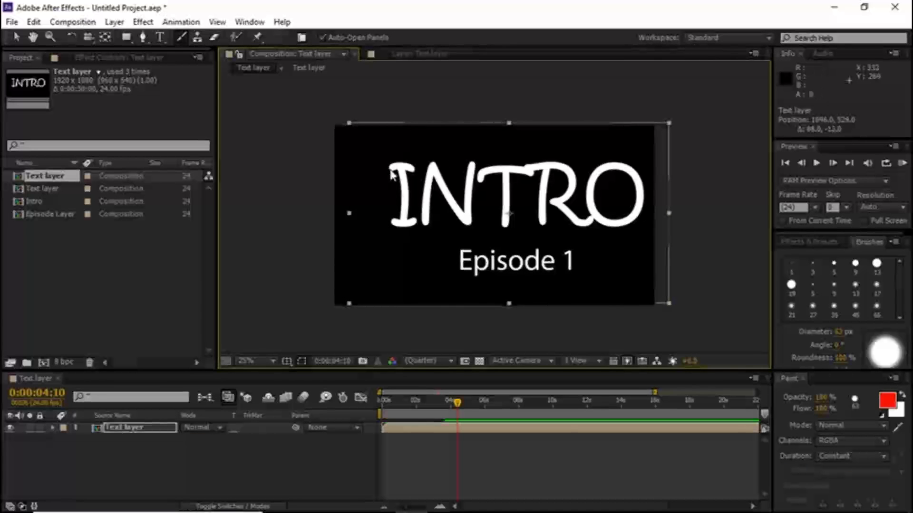
key(ctrl+z)
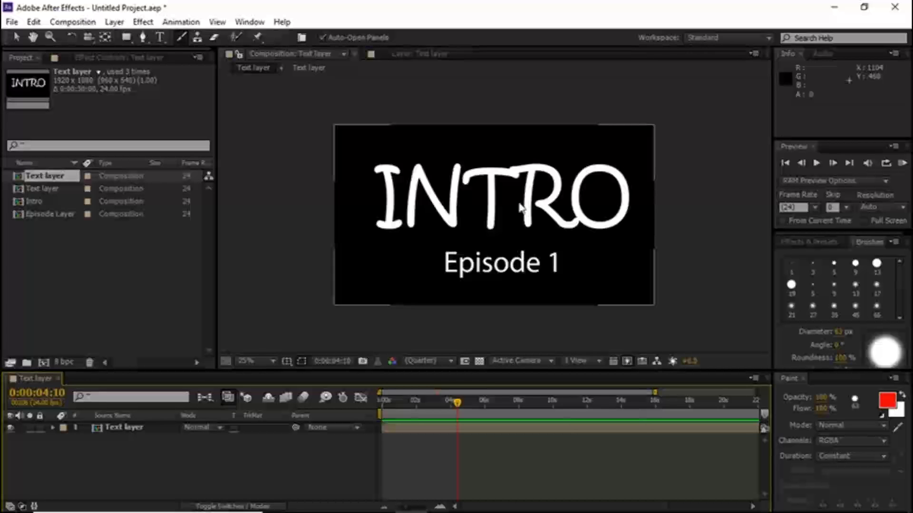
Step: Paint over the whole letter I of INTRO with a red brush stroke in the Text layer's layer view
click(425, 55)
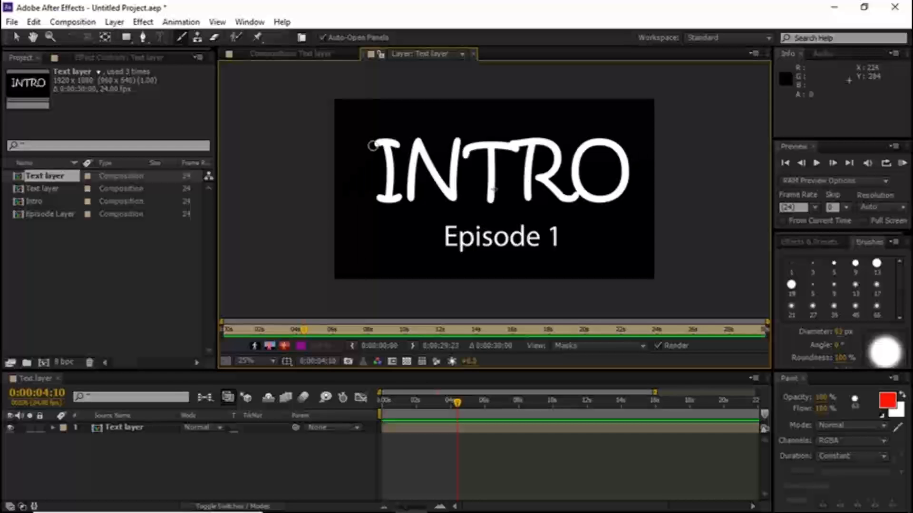
mouse_move(374, 143)
mouse_down()
mouse_move(400, 145)
mouse_move(388, 147)
mouse_move(386, 192)
mouse_up()
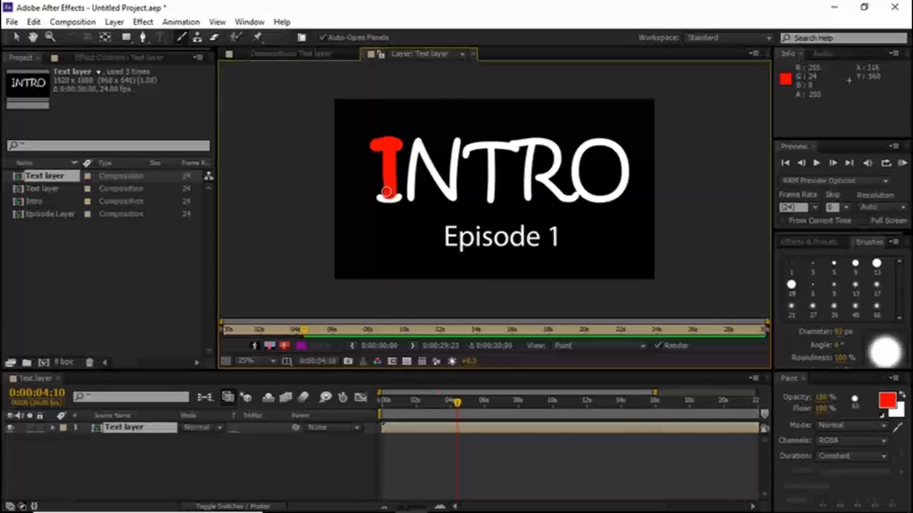
key(ctrl+z)
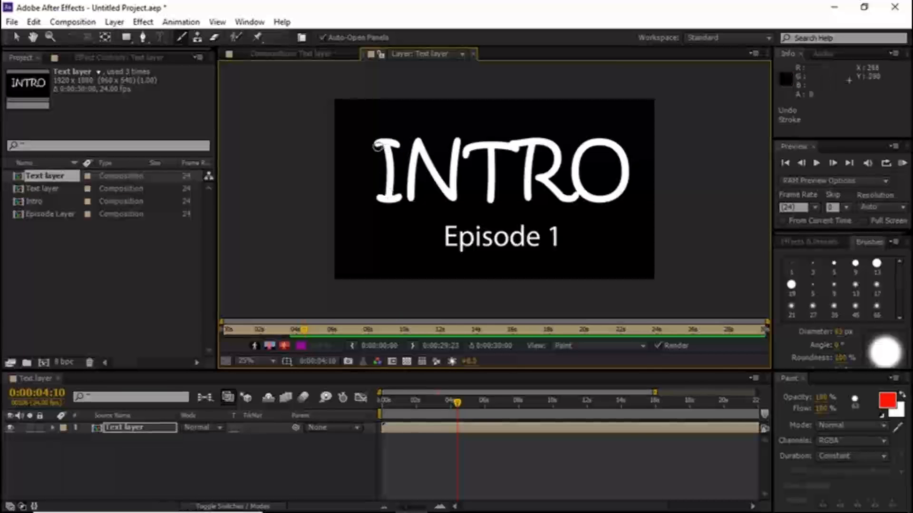
mouse_move(375, 144)
mouse_down()
mouse_move(400, 144)
mouse_move(386, 145)
mouse_move(390, 200)
mouse_move(376, 197)
mouse_move(398, 197)
mouse_up()
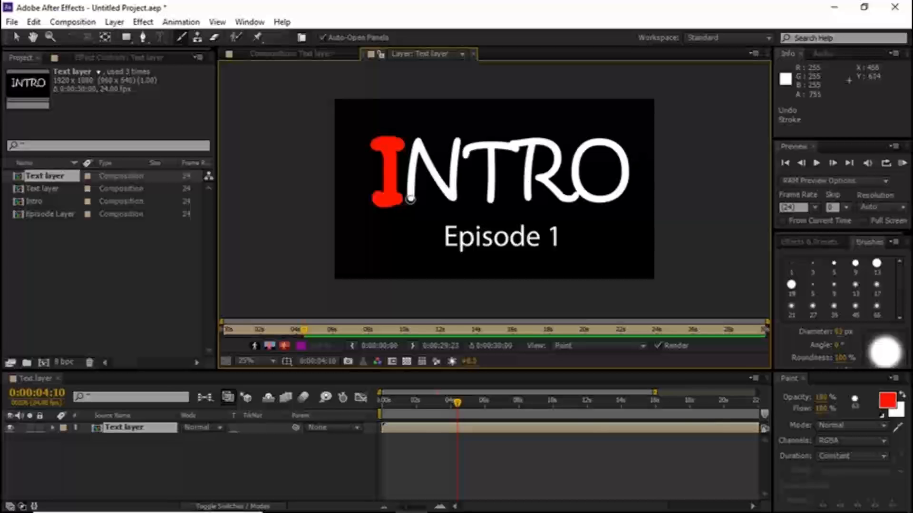
Step: Paint over the letters N, T, R and O of INTRO with red brush strokes and return to the composition view
mouse_move(410, 199)
mouse_down()
mouse_move(417, 140)
mouse_move(451, 198)
mouse_move(456, 135)
mouse_move(465, 155)
mouse_move(468, 147)
mouse_move(510, 148)
mouse_move(487, 150)
mouse_move(492, 203)
mouse_up()
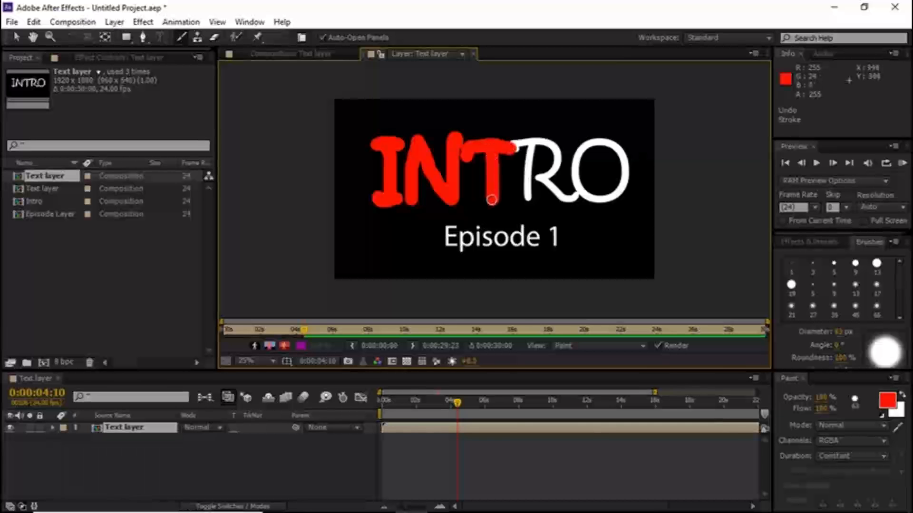
mouse_move(517, 149)
mouse_down()
mouse_move(555, 151)
mouse_move(554, 168)
mouse_move(539, 175)
mouse_move(572, 196)
mouse_up()
drag(527, 145, 525, 197)
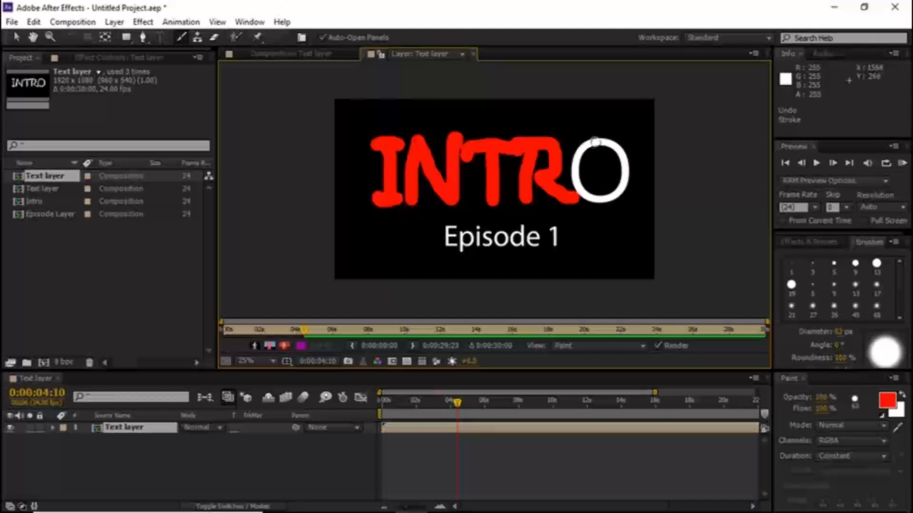
mouse_move(596, 142)
mouse_down()
mouse_move(576, 172)
mouse_move(589, 202)
mouse_move(619, 199)
mouse_move(623, 158)
mouse_move(596, 141)
mouse_up()
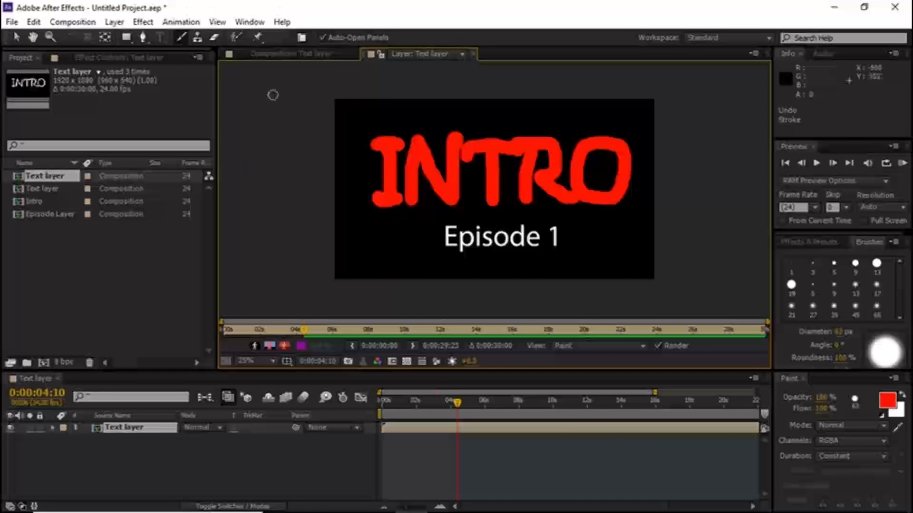
click(285, 52)
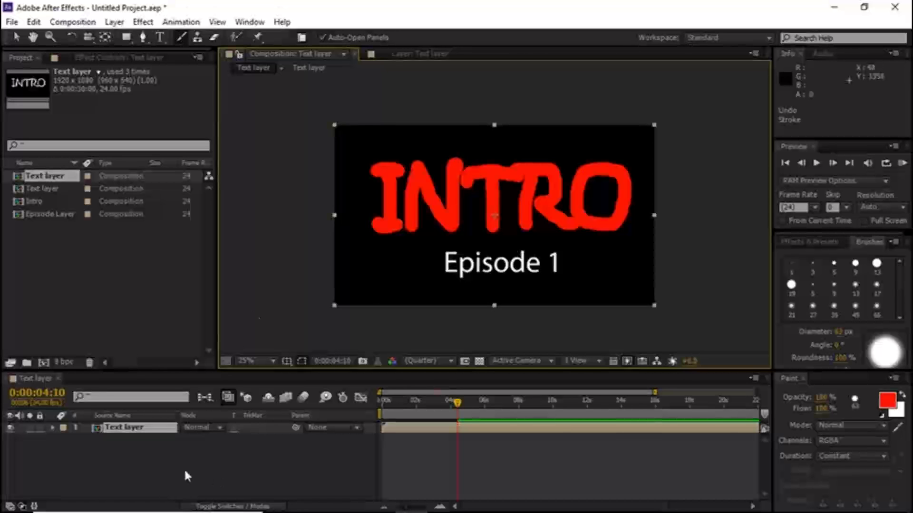
click(411, 50)
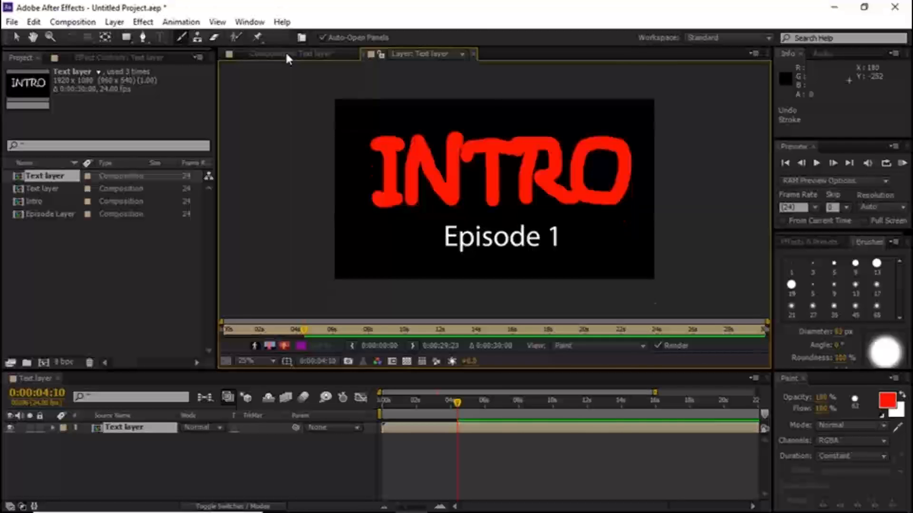
click(287, 55)
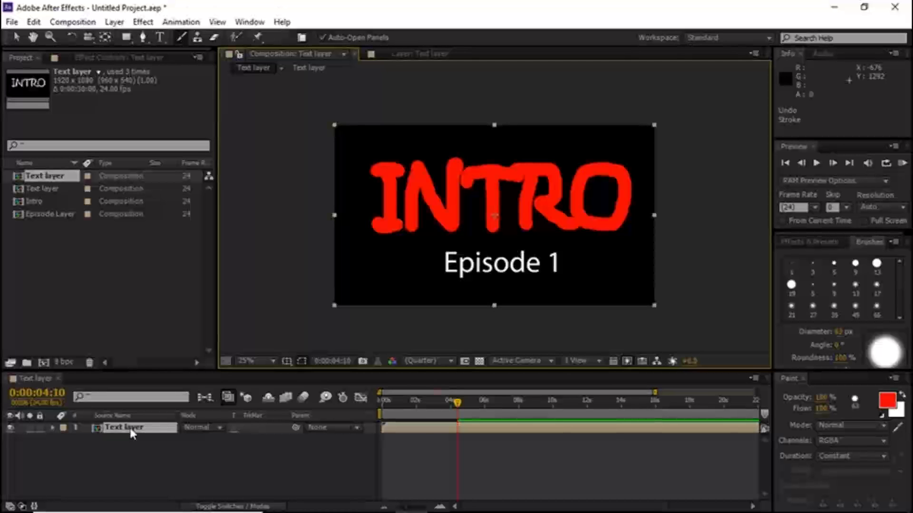
Step: Reveal the individual brush strokes of the Text layer's Paint effect and enlarge the timeline area to show them all
key(e)
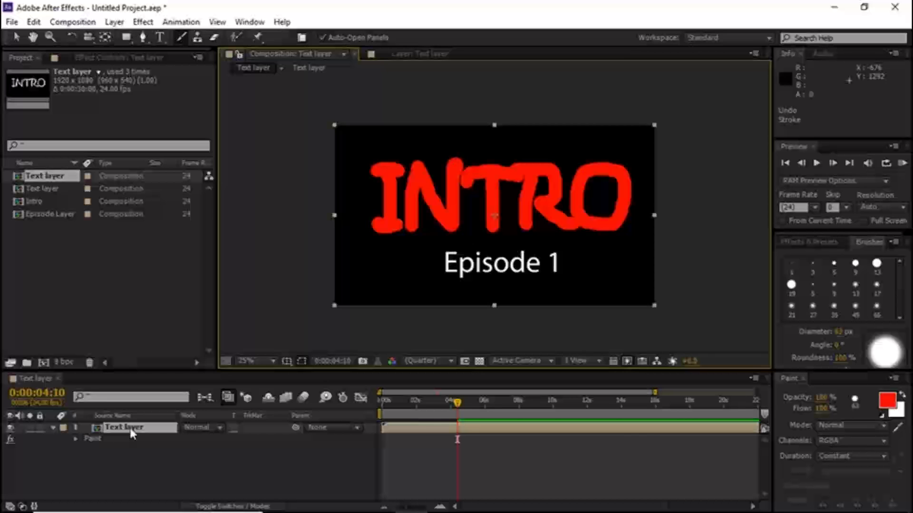
click(75, 439)
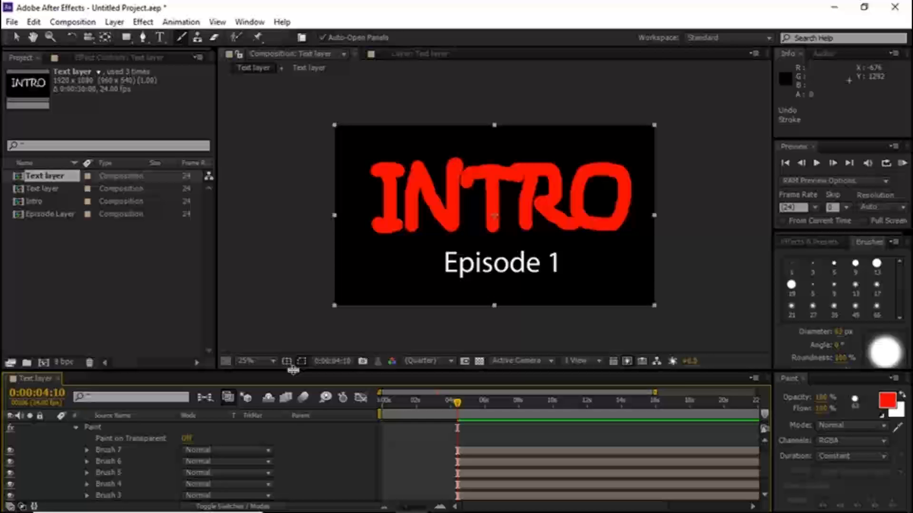
drag(291, 370, 296, 320)
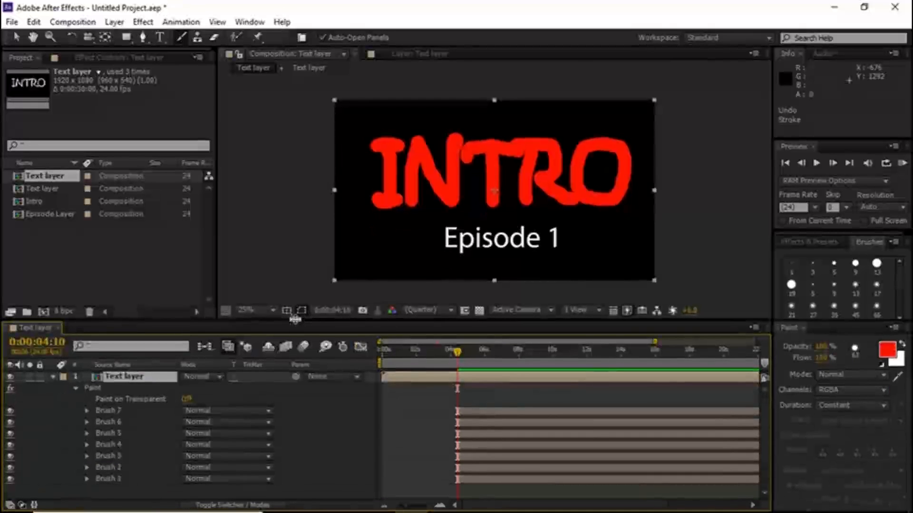
Step: Try out the End value in Brush 7's Stroke Options and collapse the brush again
click(86, 411)
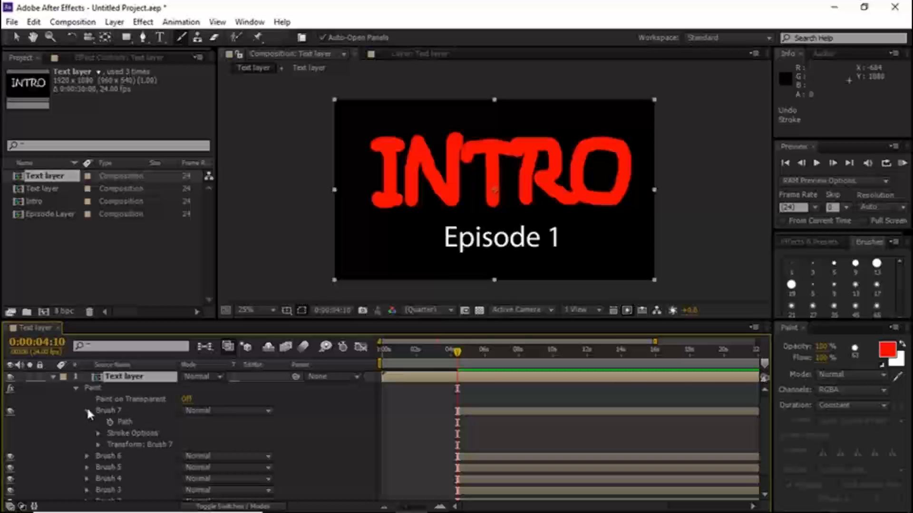
click(97, 432)
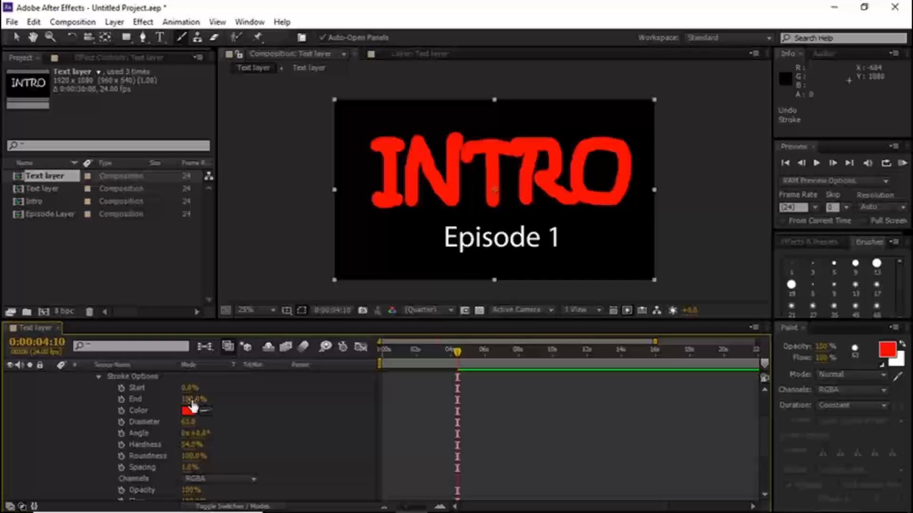
mouse_move(193, 402)
mouse_down()
mouse_move(110, 400)
mouse_move(178, 400)
mouse_move(195, 378)
mouse_move(190, 395)
mouse_move(204, 399)
mouse_up()
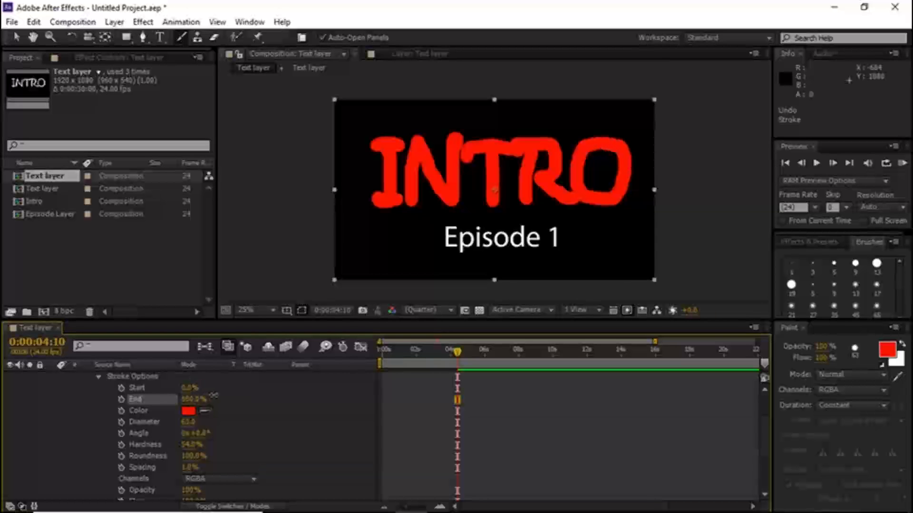
click(99, 377)
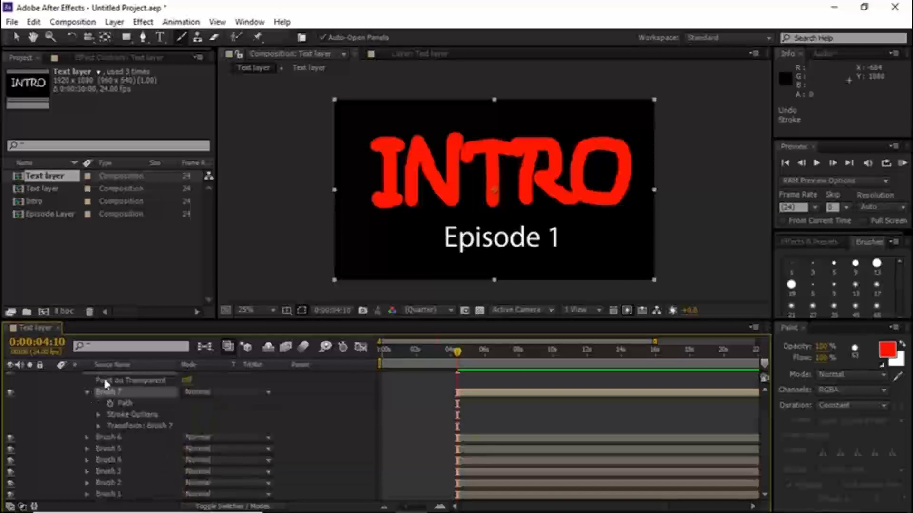
click(88, 391)
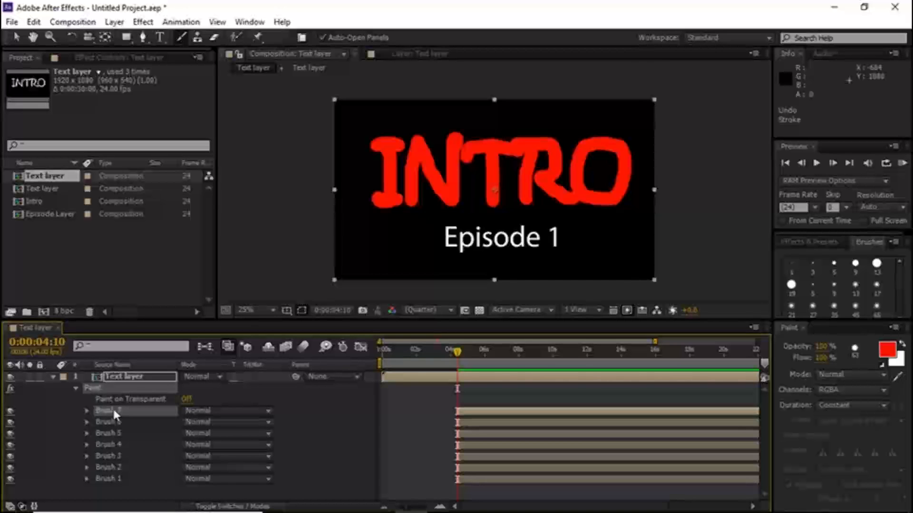
Step: Select all brush strokes from Brush 7 to Brush 1 and filter the timeline properties by "end"
shift+click(104, 479)
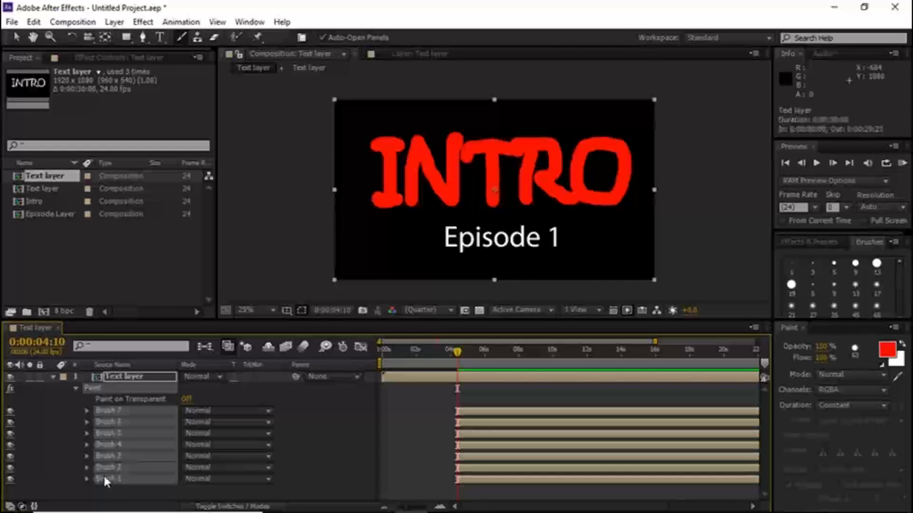
click(59, 425)
click(118, 411)
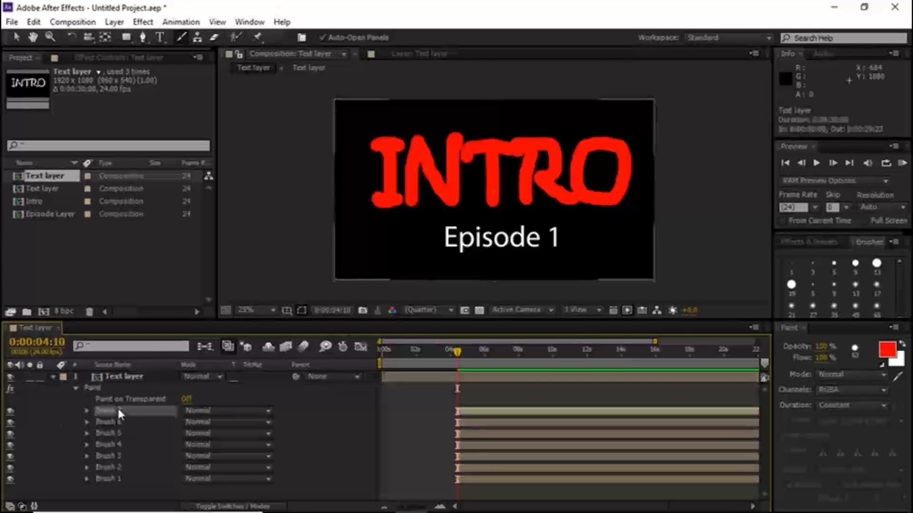
shift+click(116, 478)
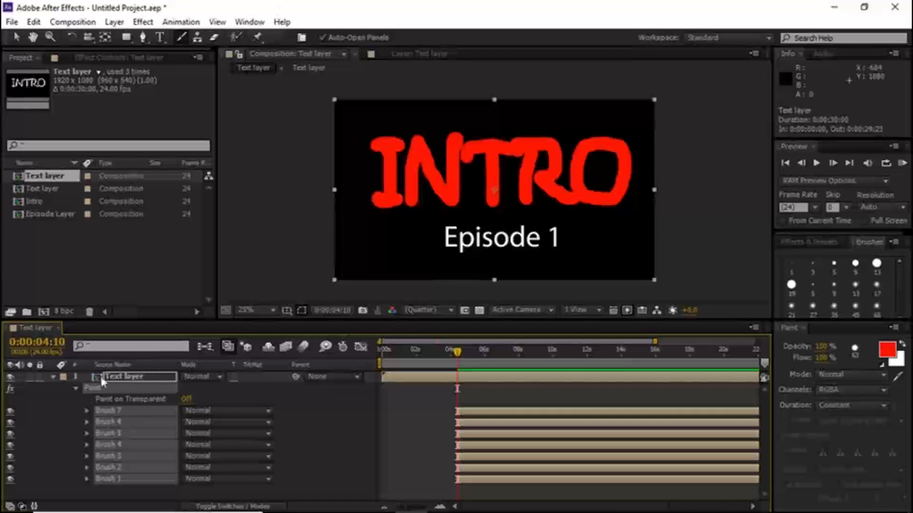
click(107, 346)
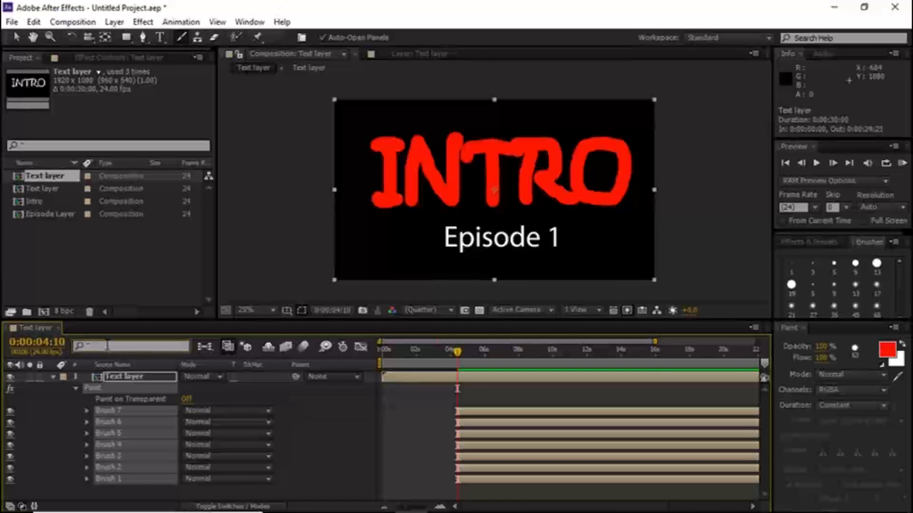
text(end)
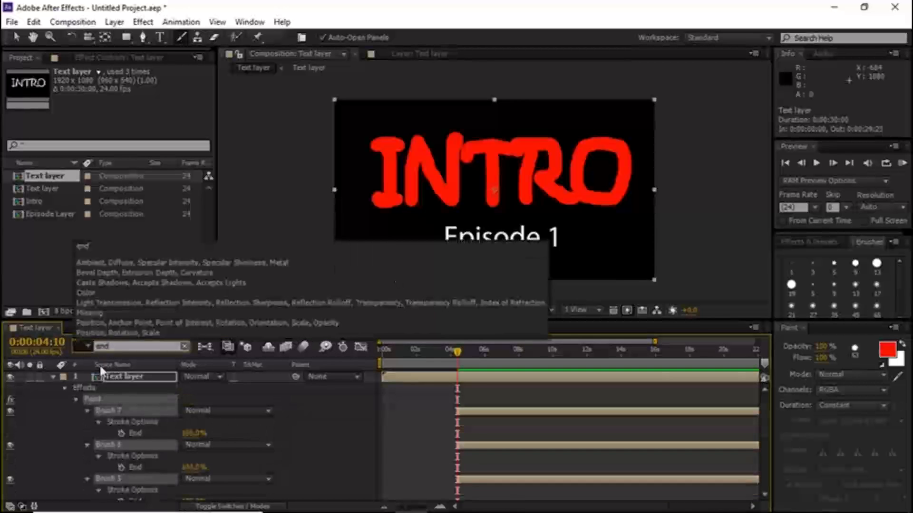
click(137, 360)
click(136, 360)
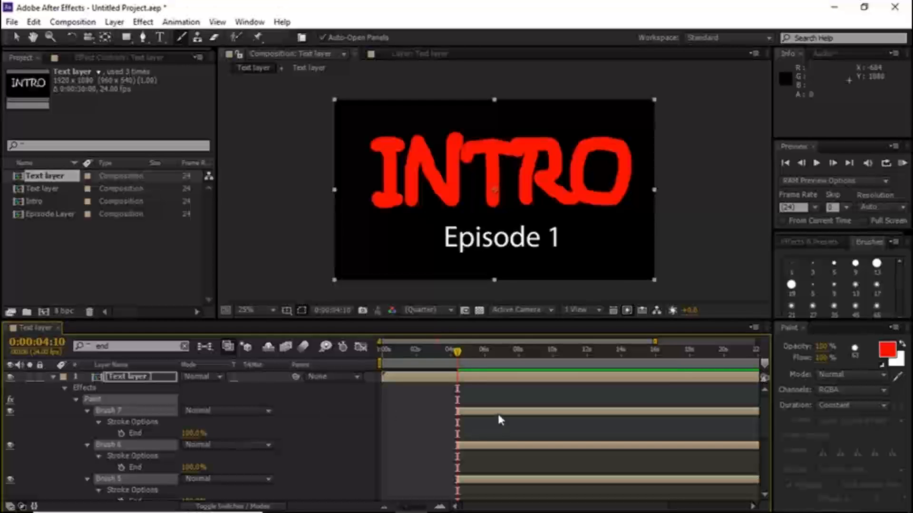
Step: Shift all selected brush strokes earlier to cover the start of the composition, and set the current time to 0:00:00:00
drag(499, 411, 424, 416)
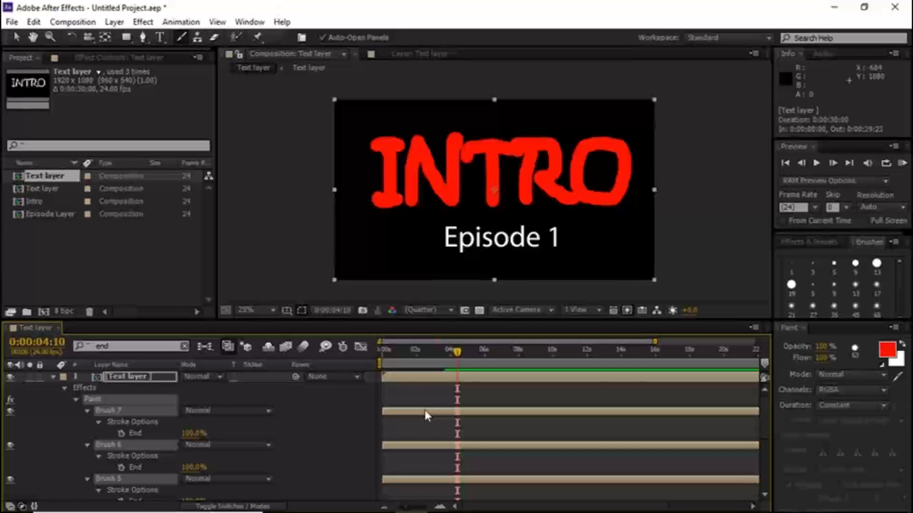
click(383, 351)
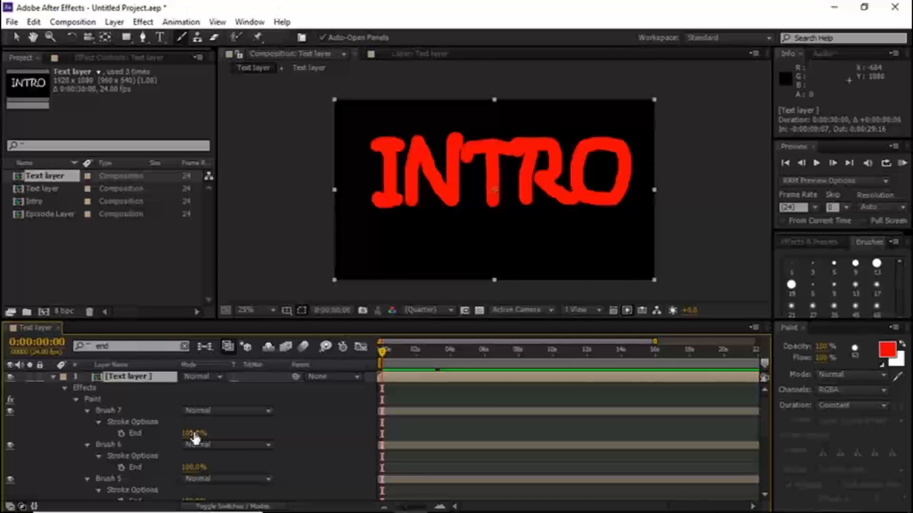
Step: Add End keyframes to all seven brush strokes at 0:00:00:00 and set their End value to 0%
click(122, 433)
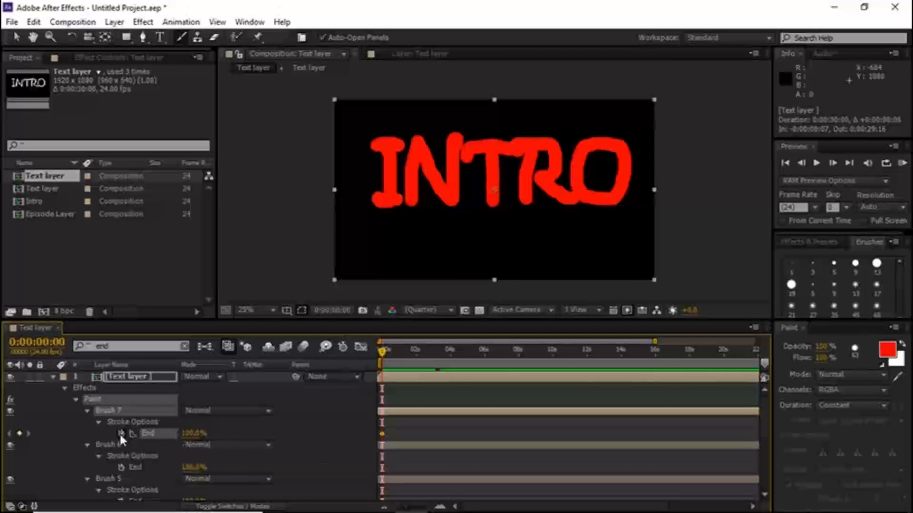
click(120, 433)
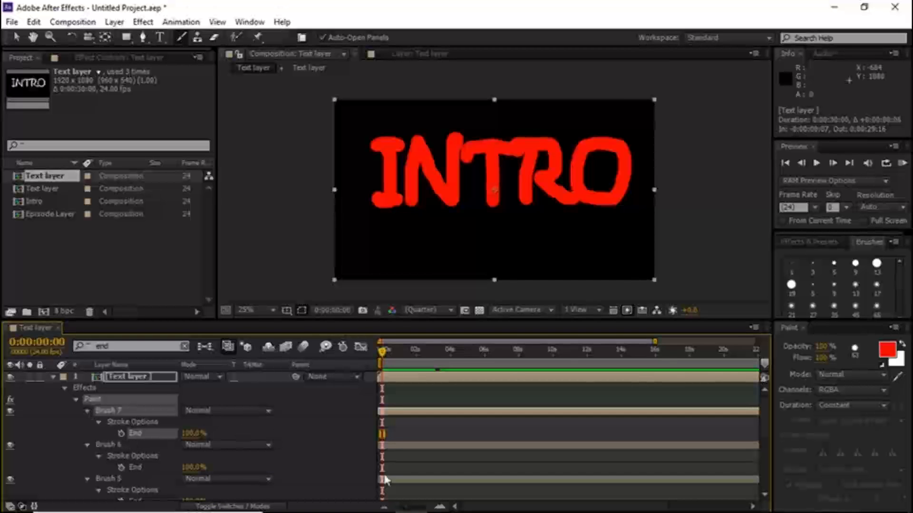
drag(766, 416, 767, 481)
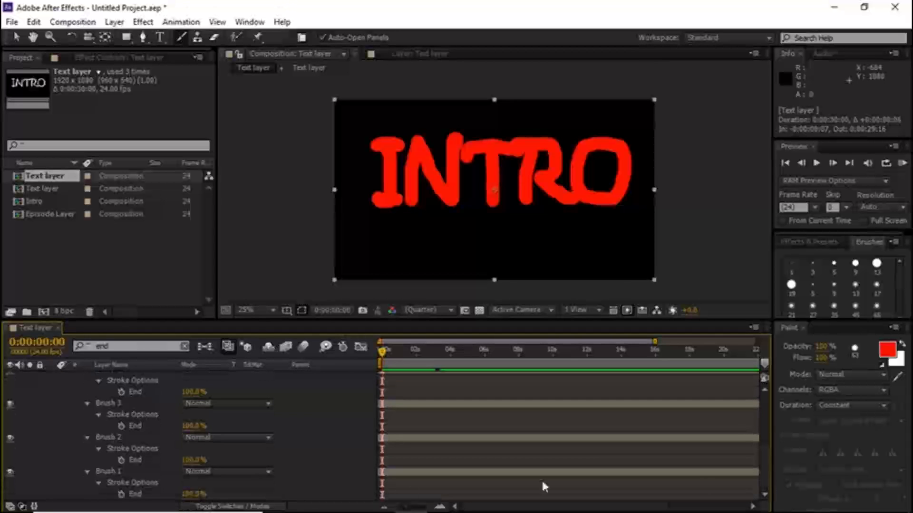
shift+click(111, 474)
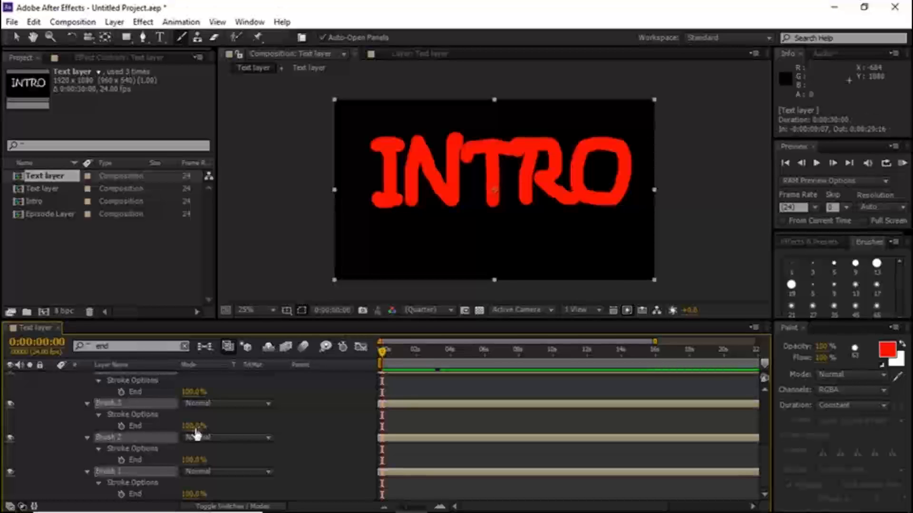
click(122, 427)
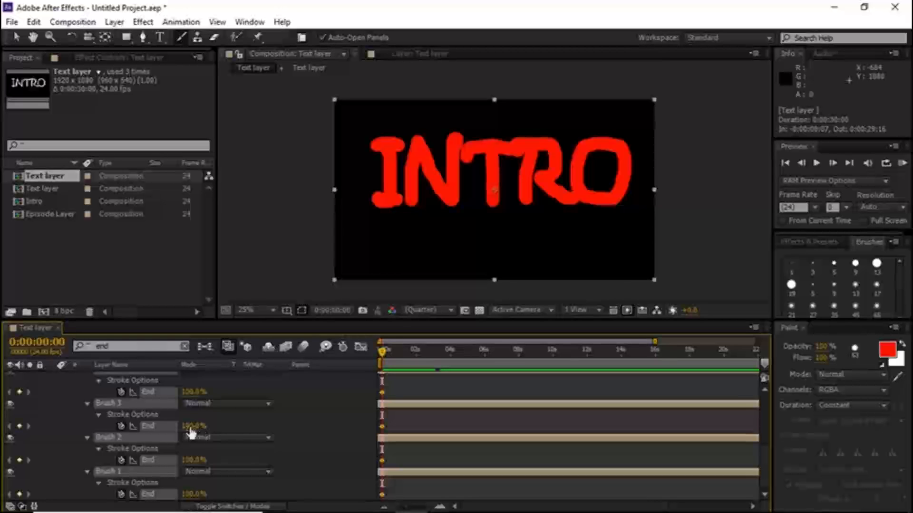
drag(192, 428, 120, 425)
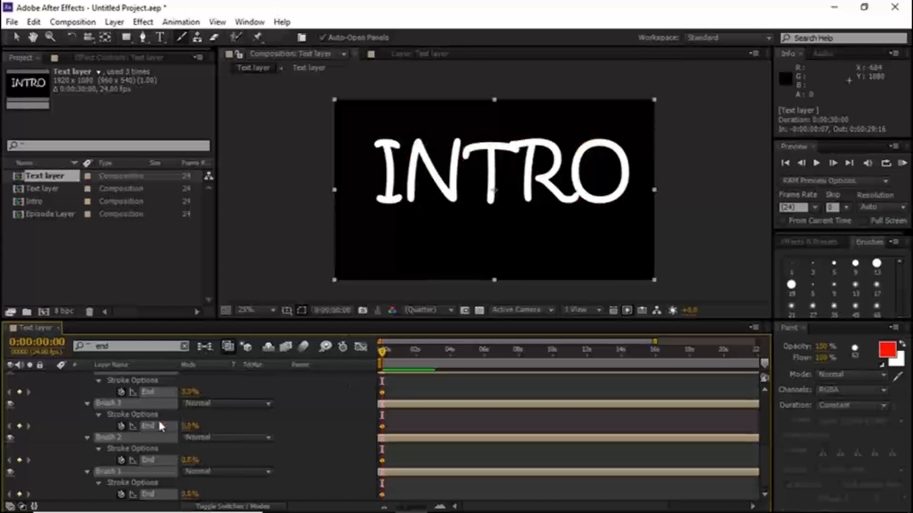
Step: Set End to 100% for all brush strokes at 0:00:00:02 and play the animation from the start
scroll(291, 409, up, 2)
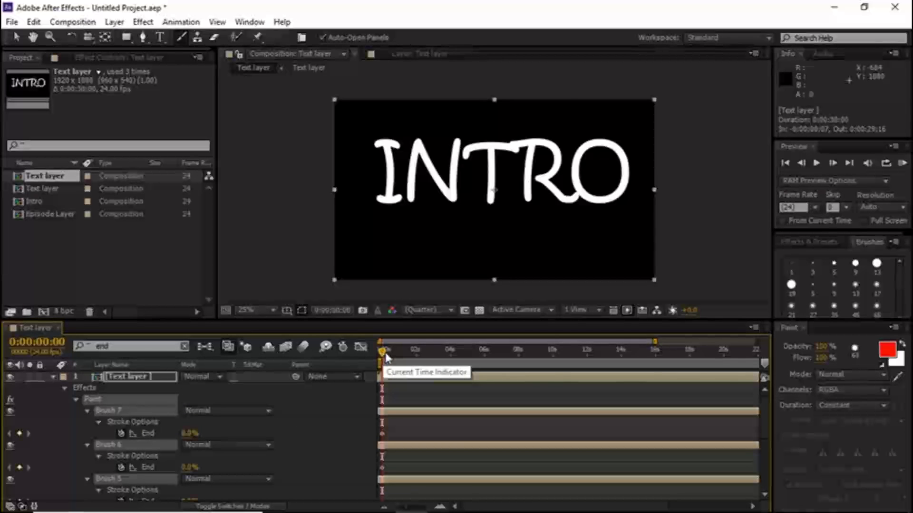
key(space)
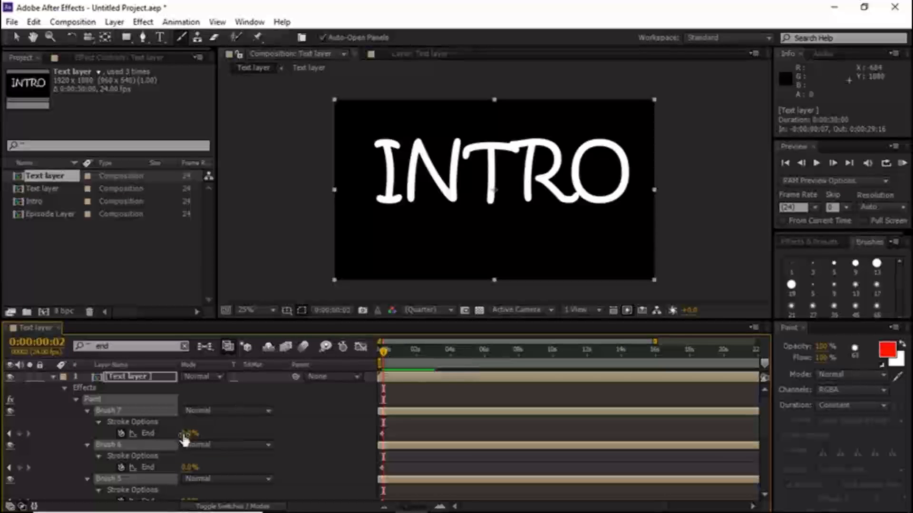
drag(186, 435, 331, 422)
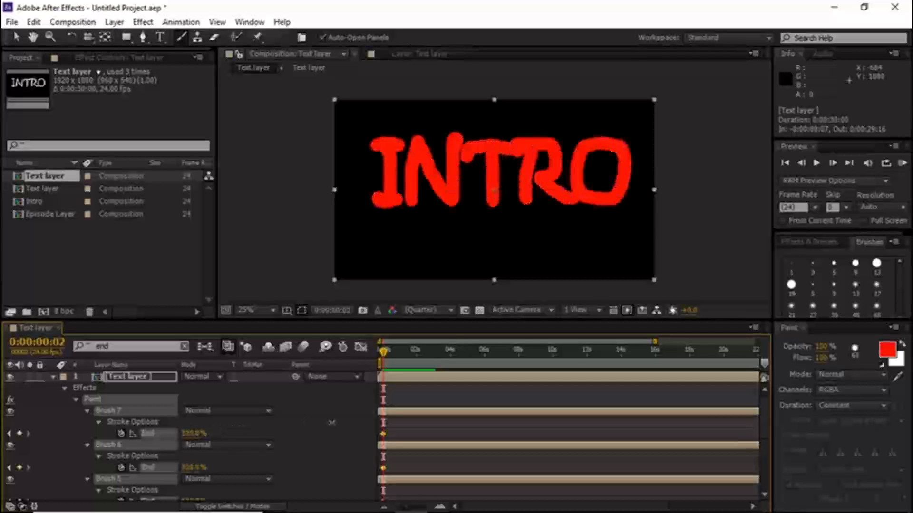
click(379, 353)
key(space)
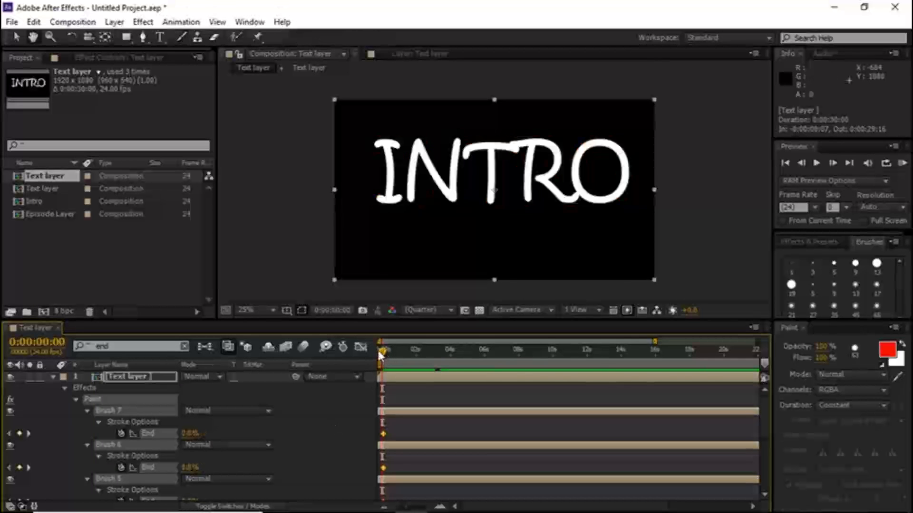
Step: Enlarge the timeline area, shift all selected brush strokes slightly earlier together, and deselect them
click(383, 435)
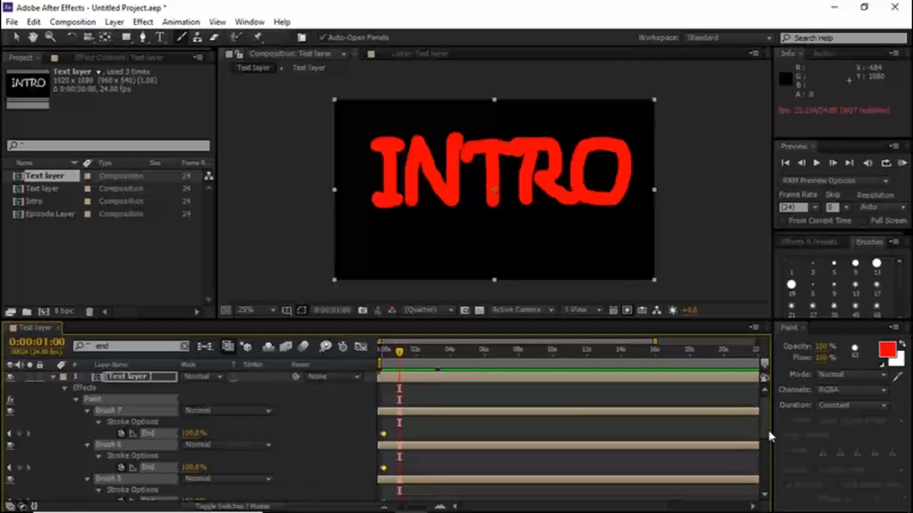
scroll(769, 428, down, 2)
scroll(768, 463, down, 1)
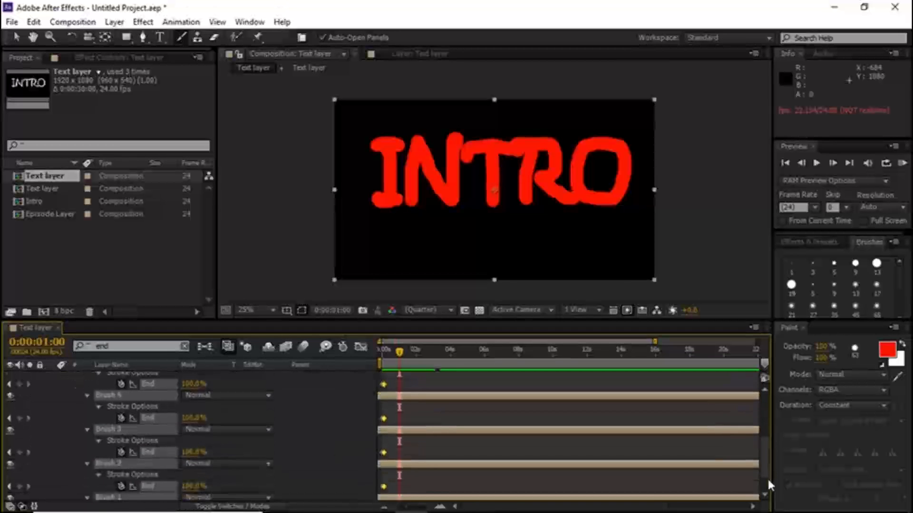
scroll(765, 462, up, 1)
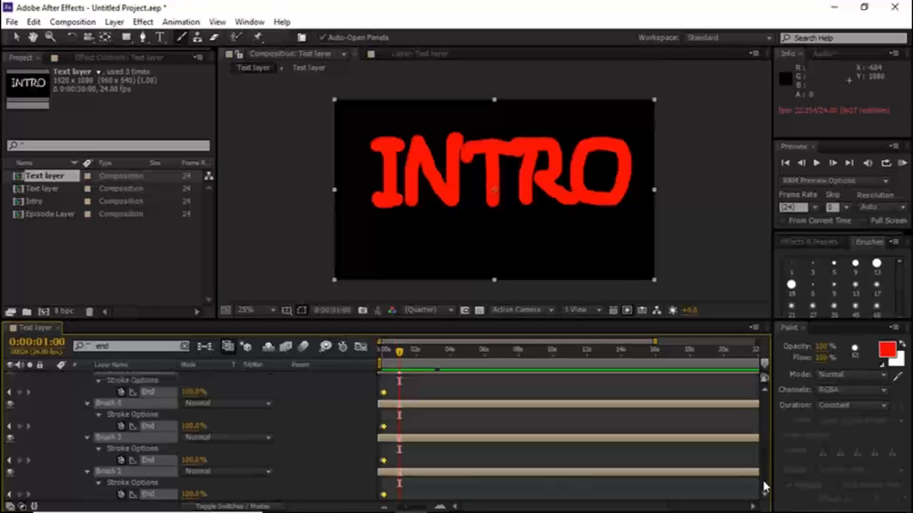
scroll(765, 500, down, 3)
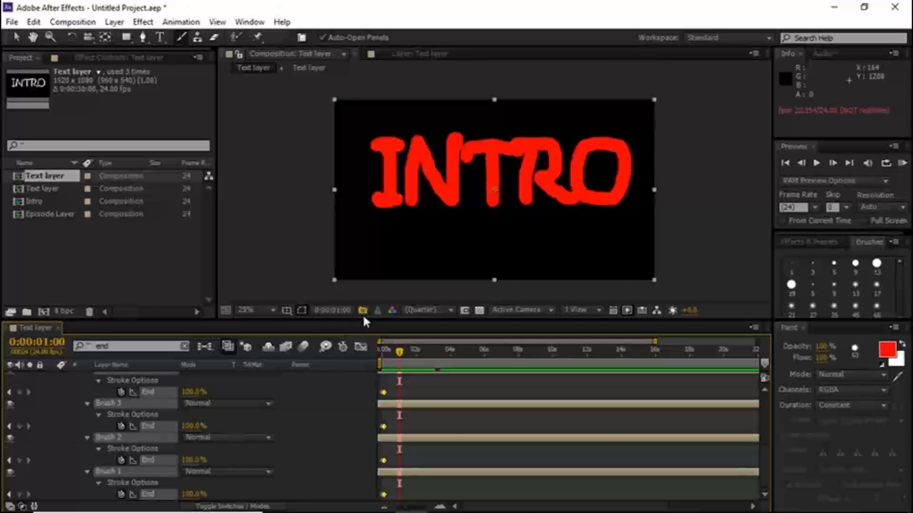
mouse_move(364, 320)
mouse_down()
mouse_move(371, 266)
mouse_move(363, 258)
mouse_move(372, 251)
mouse_up()
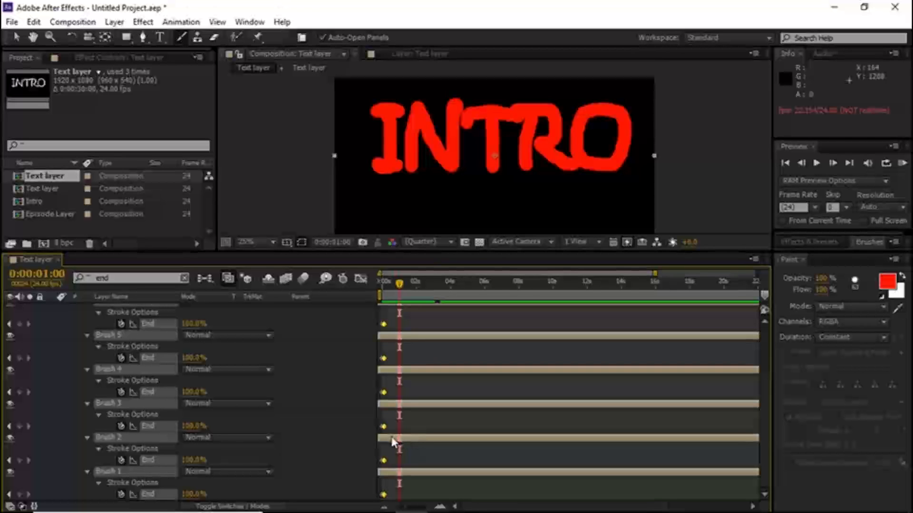
drag(398, 440, 390, 442)
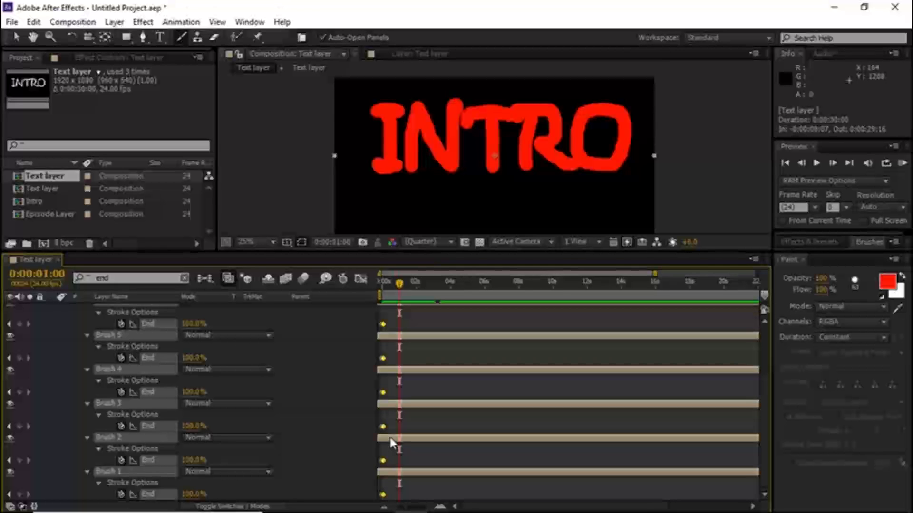
click(321, 424)
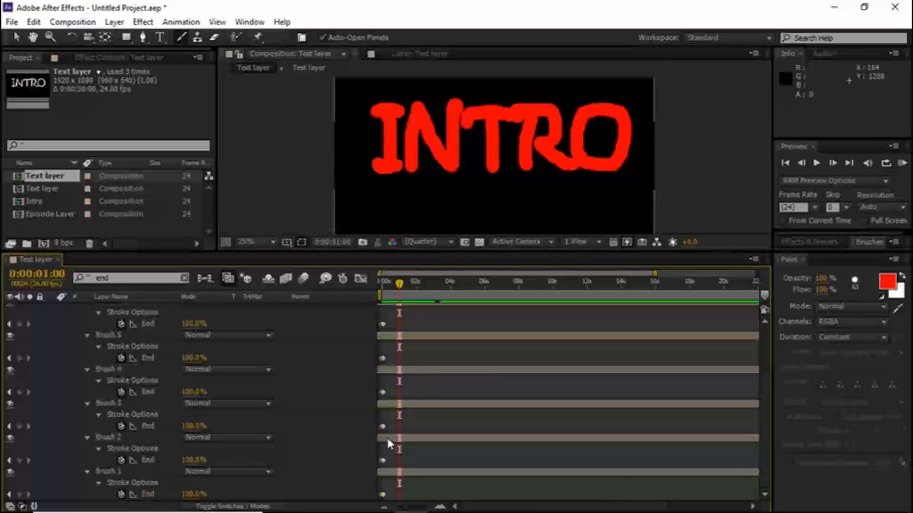
Step: Move Brush 2, Brush 3, Brush 4 and Brush 5 progressively later in the timeline so each stroke starts after the previous one
drag(386, 436, 390, 438)
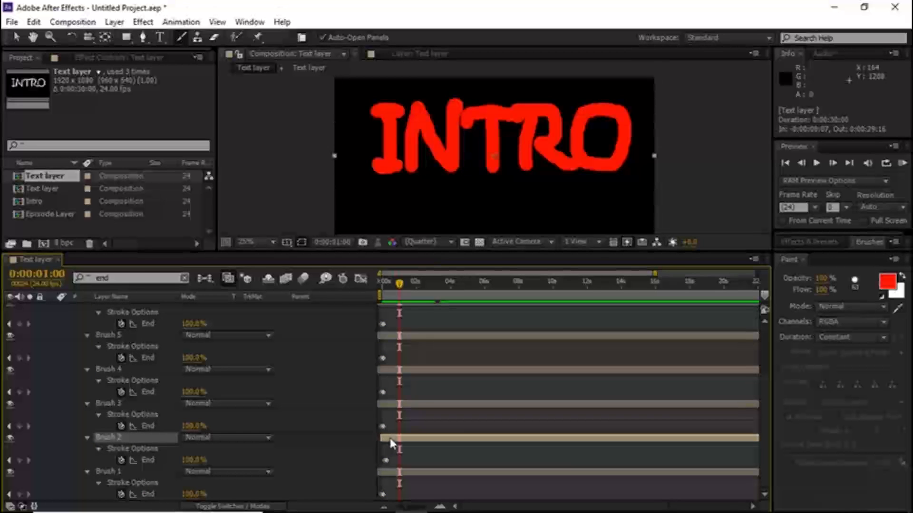
click(388, 405)
drag(391, 408, 396, 409)
drag(389, 372, 401, 375)
drag(388, 333, 403, 334)
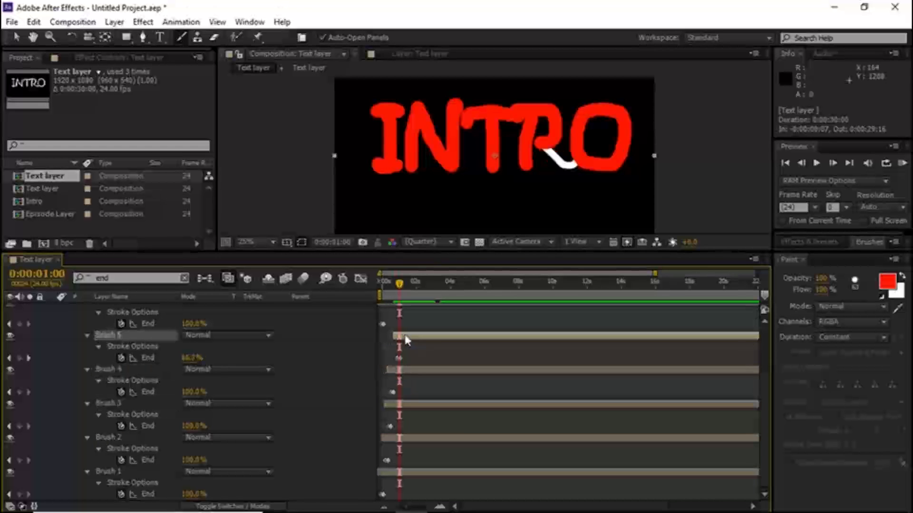
Step: Move Brush 6 and Brush 7 later in the timeline so they start after Brush 5
drag(767, 392, 764, 359)
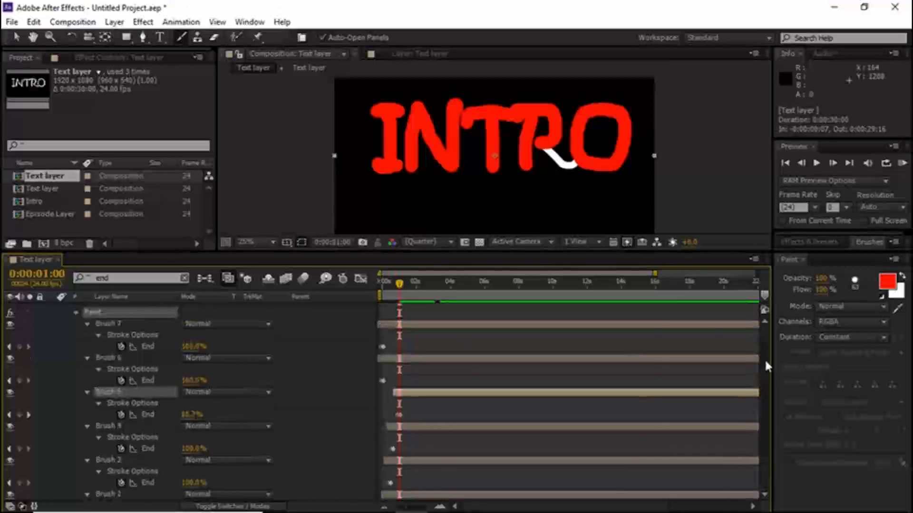
click(421, 363)
drag(421, 363, 437, 363)
drag(412, 325, 432, 326)
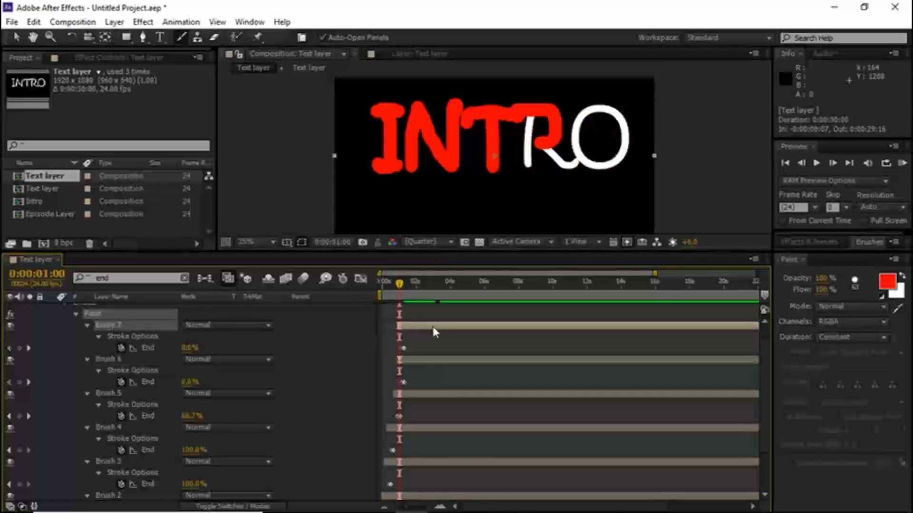
Step: Play the staggered stroke animation from the start to check its timing
click(381, 284)
key(space)
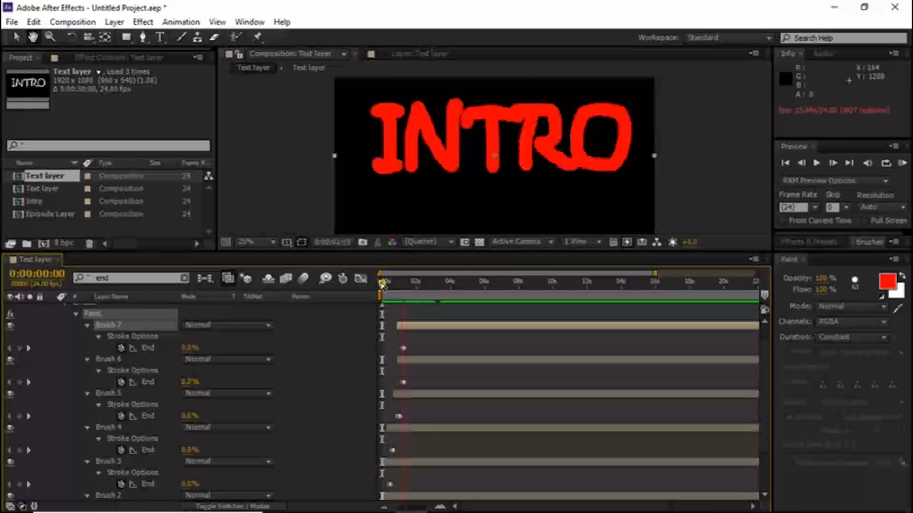
key(space)
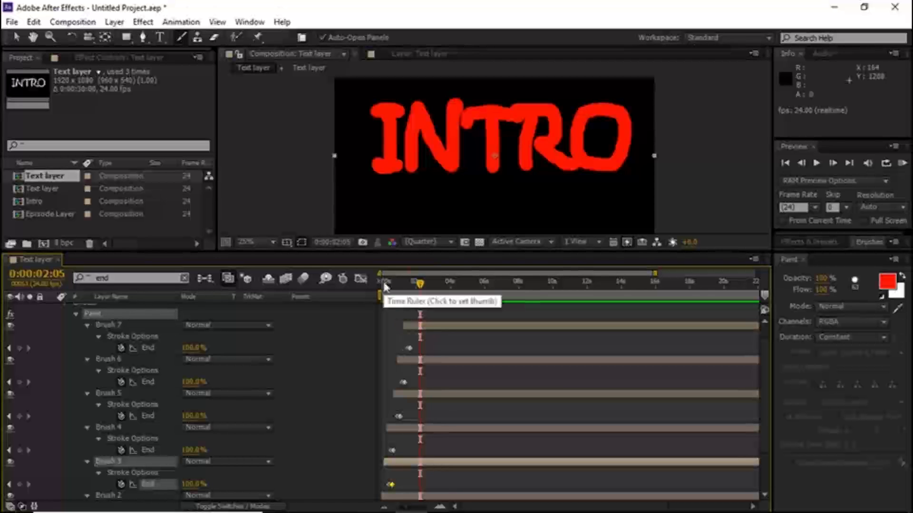
Step: End the work area at 0:00:05:03 and run a RAM preview of it
key(space)
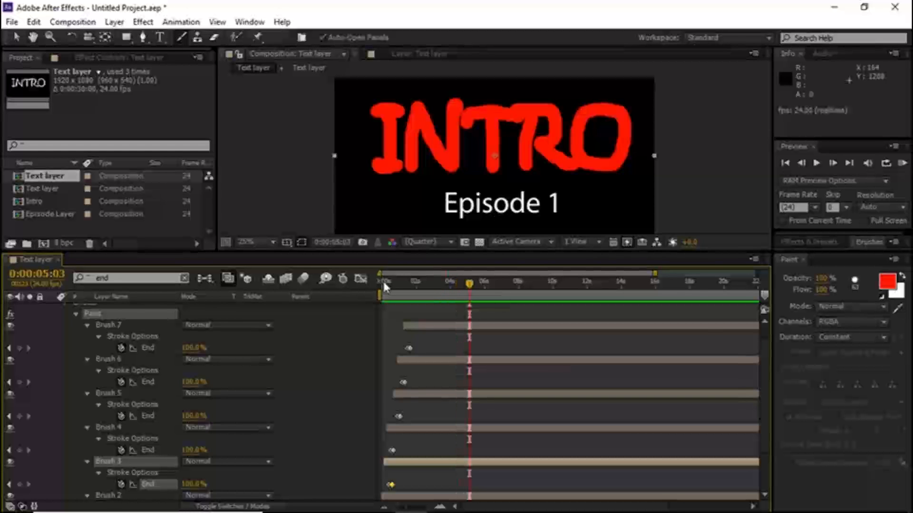
key(n)
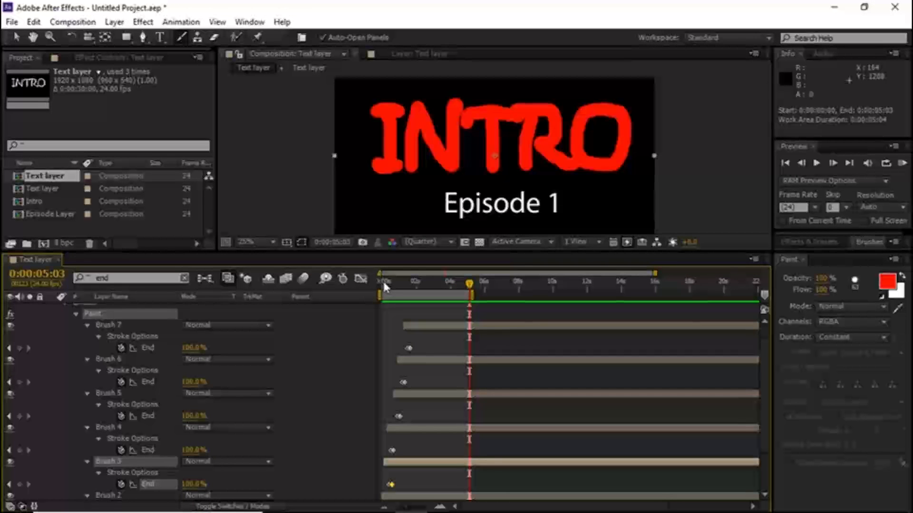
key(KP_0)
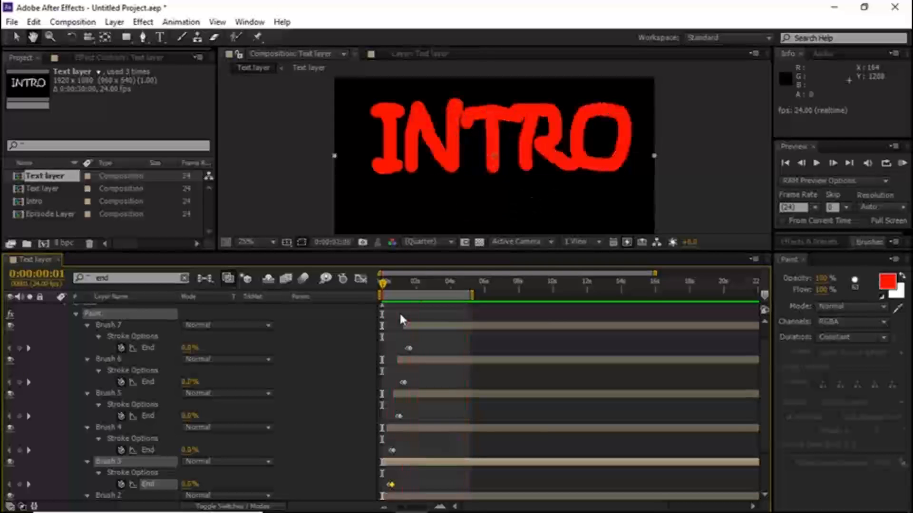
Step: Collapse the Paint effect's strokes in the timeline and play the animation from 0:00:00:06
key(ctrl+b)
click(72, 315)
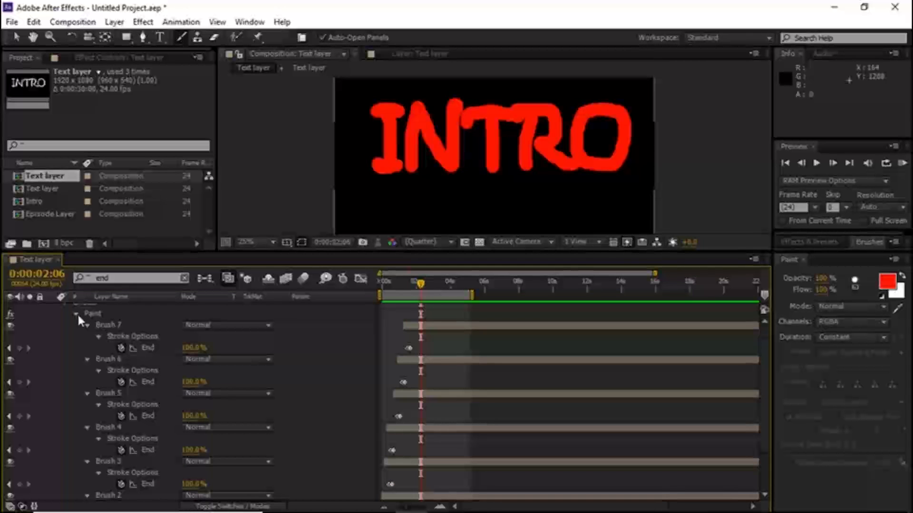
click(75, 315)
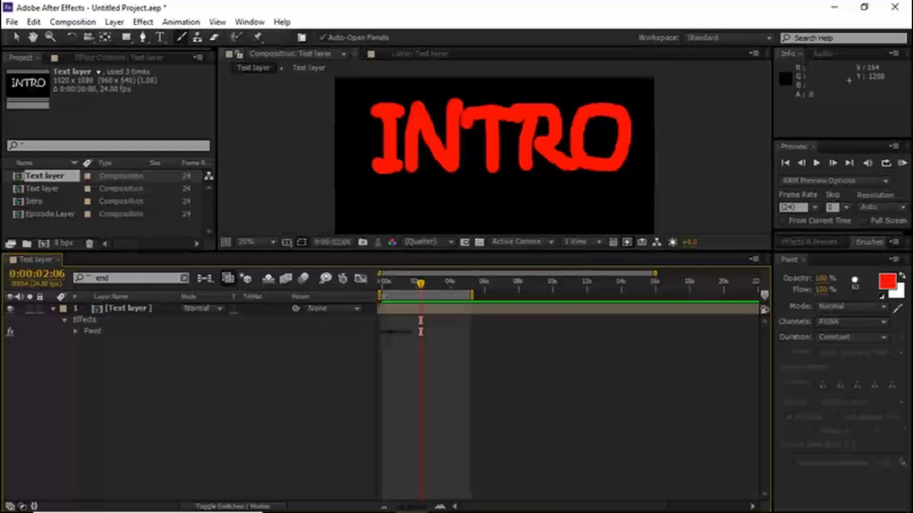
click(385, 283)
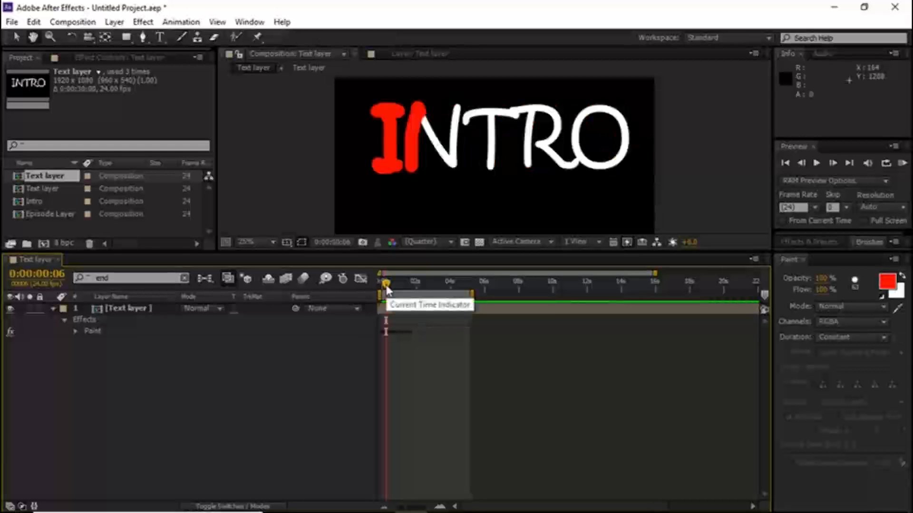
key(space)
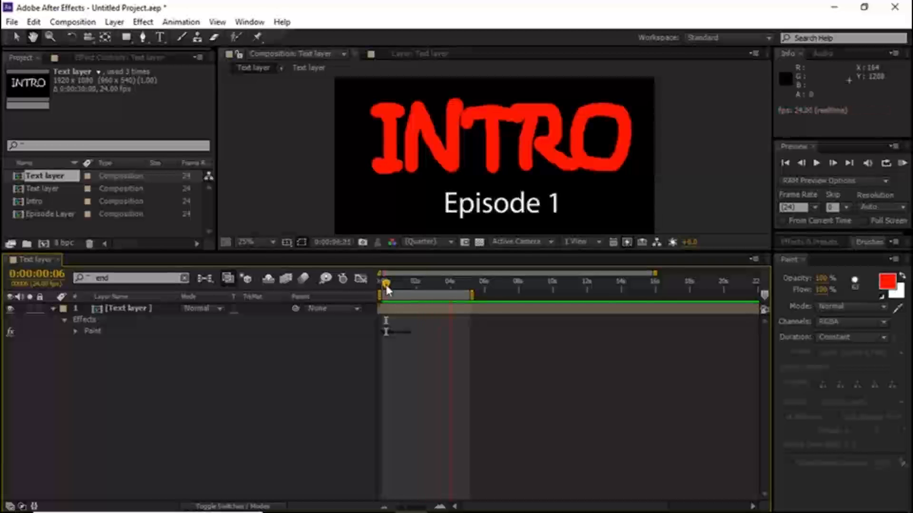
key(space)
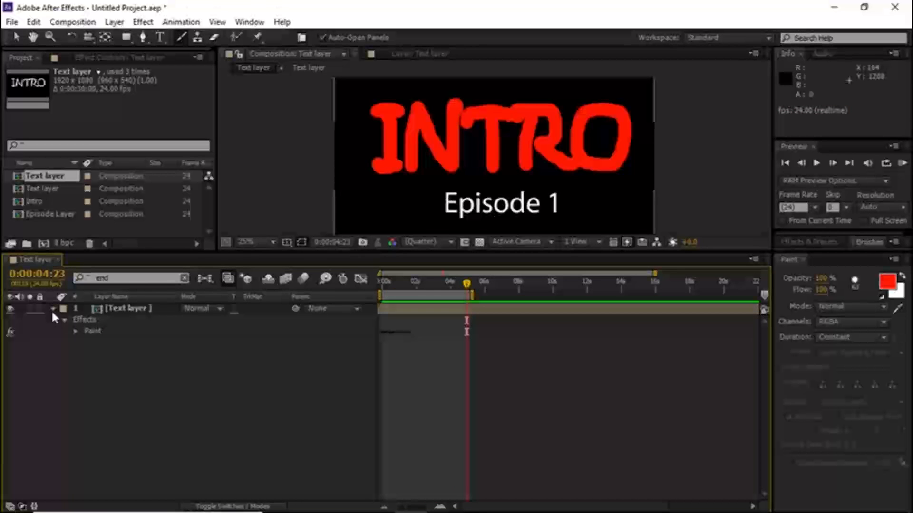
Step: Collapse and duplicate the Text layer, and rename the upper copy Main Intro
click(53, 310)
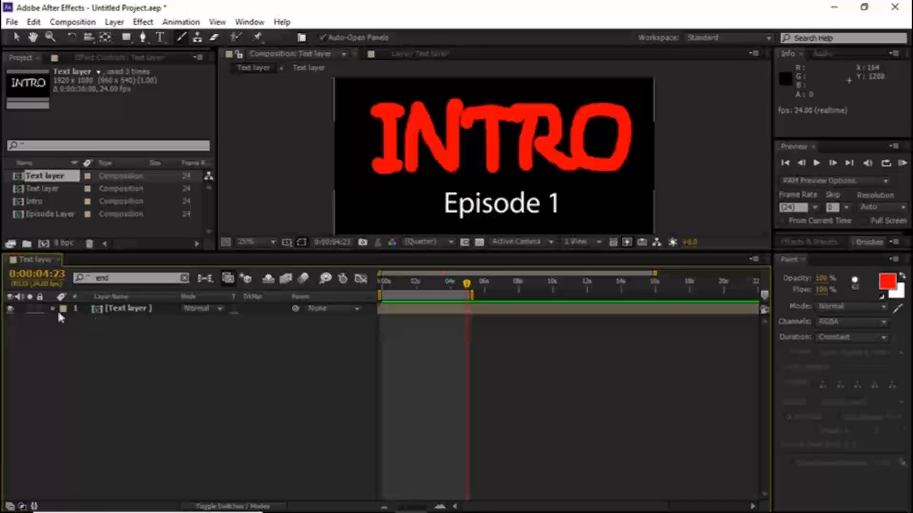
click(160, 312)
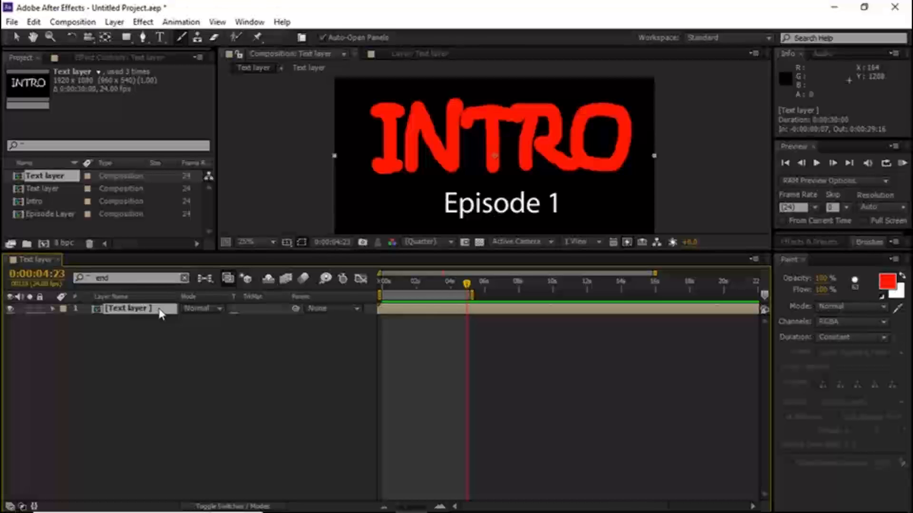
key(ctrl+d)
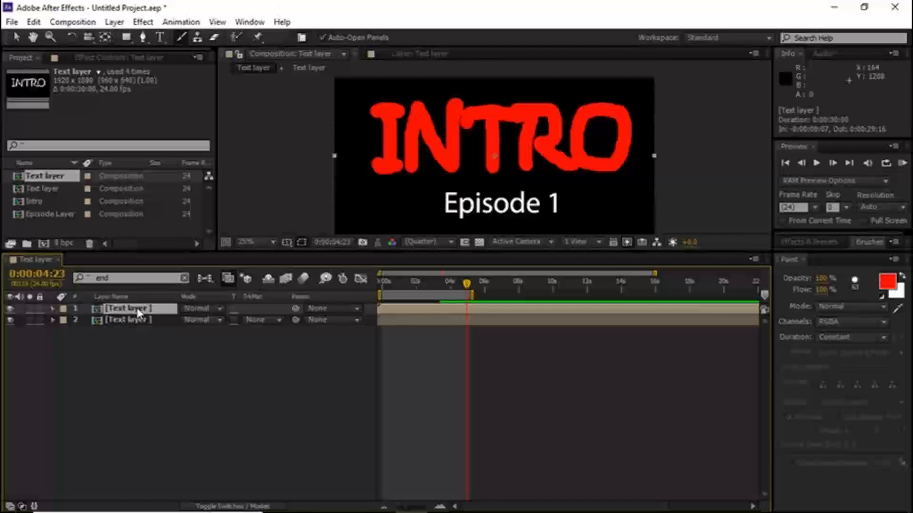
right_click(138, 312)
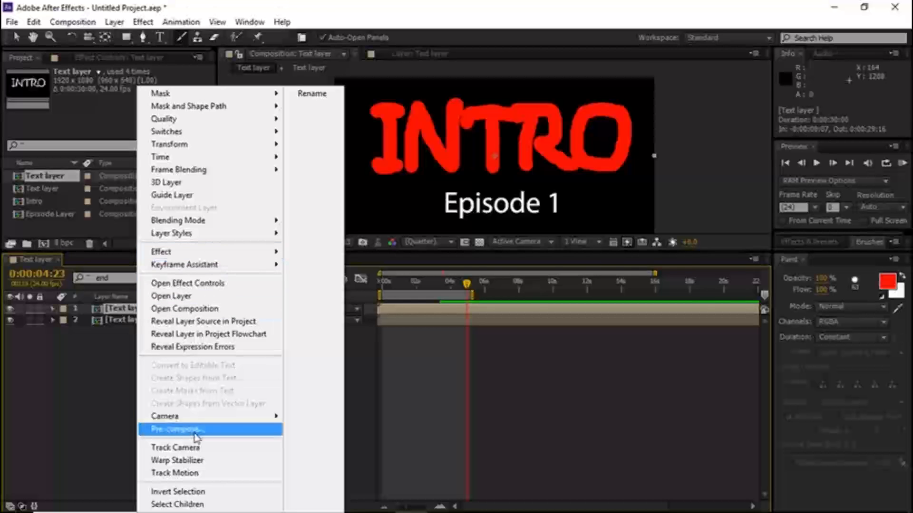
click(319, 95)
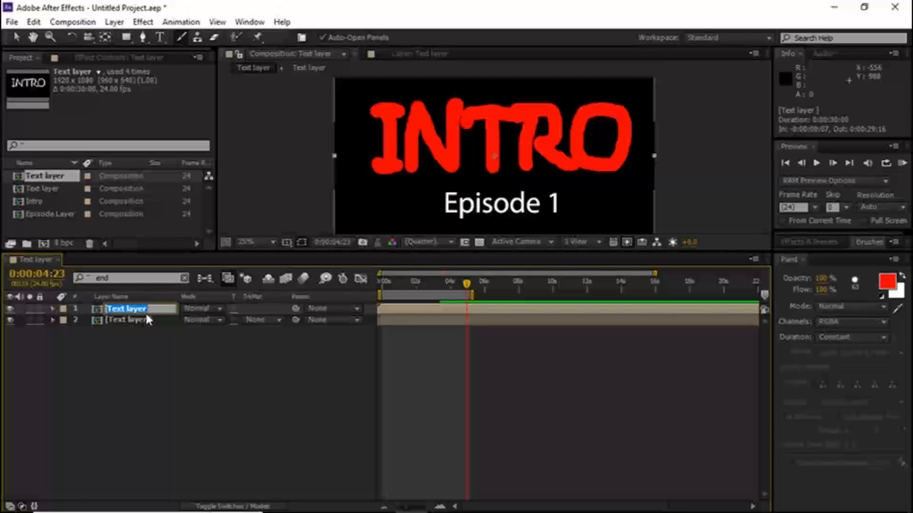
text(Main Intro)
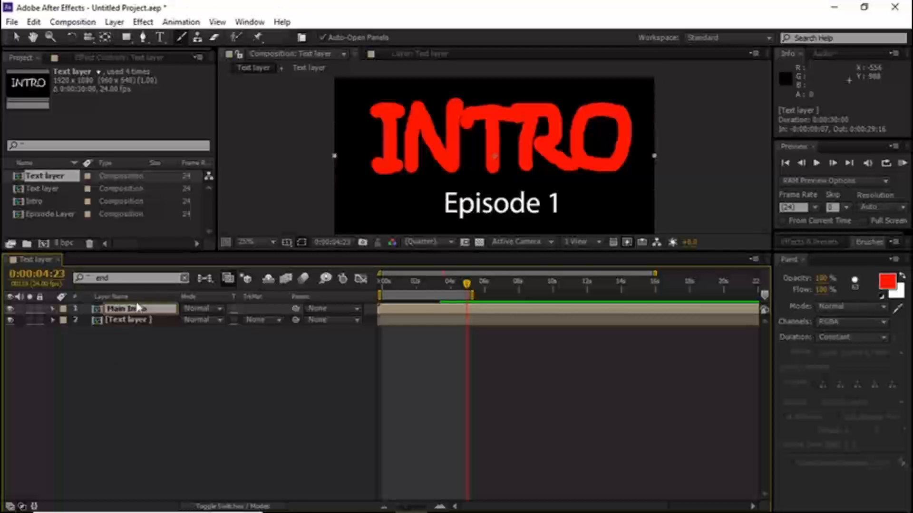
Step: Rename the lower Text layer as Paint
click(136, 319)
right_click(136, 319)
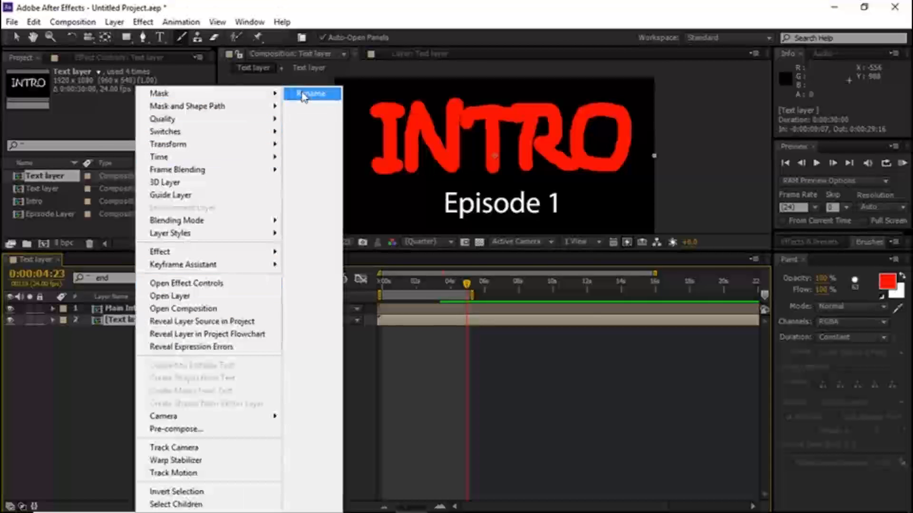
click(304, 95)
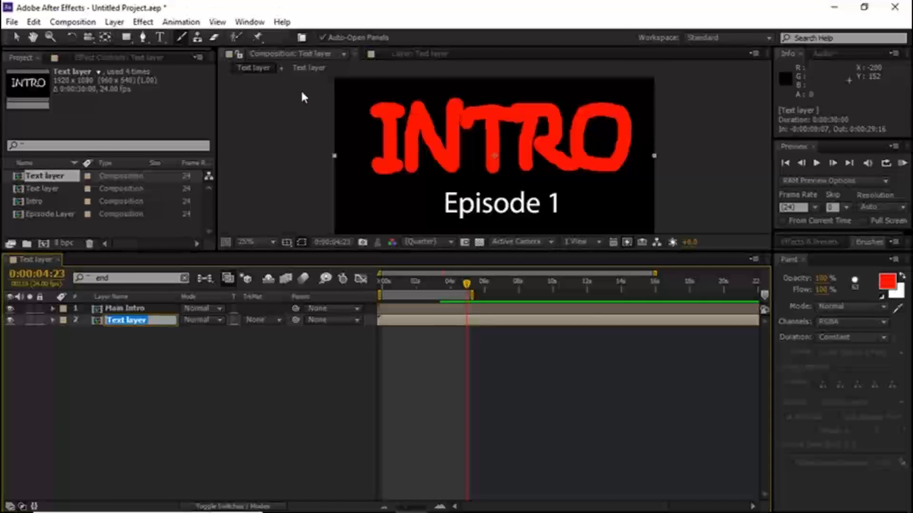
text(Paint)
click(181, 361)
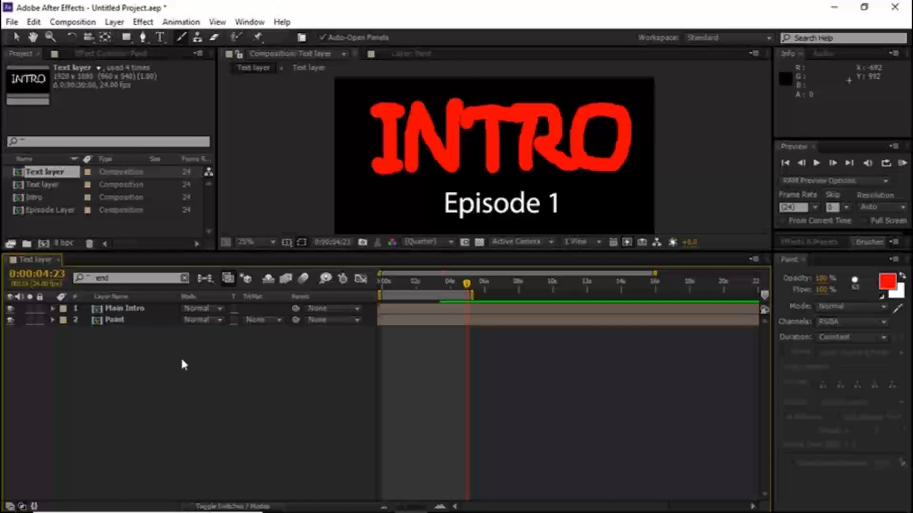
Step: Remove the Paint effect from the Main Intro layer and select the Paint layer
click(126, 308)
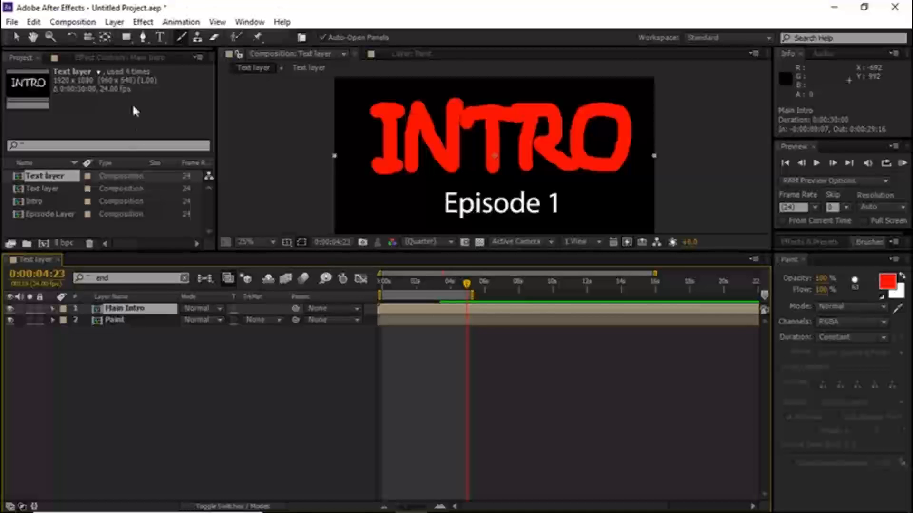
click(128, 57)
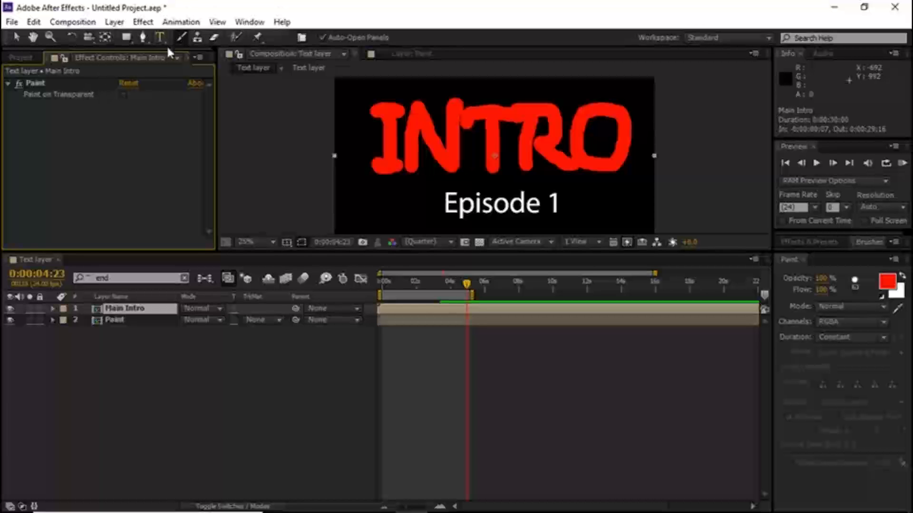
click(143, 22)
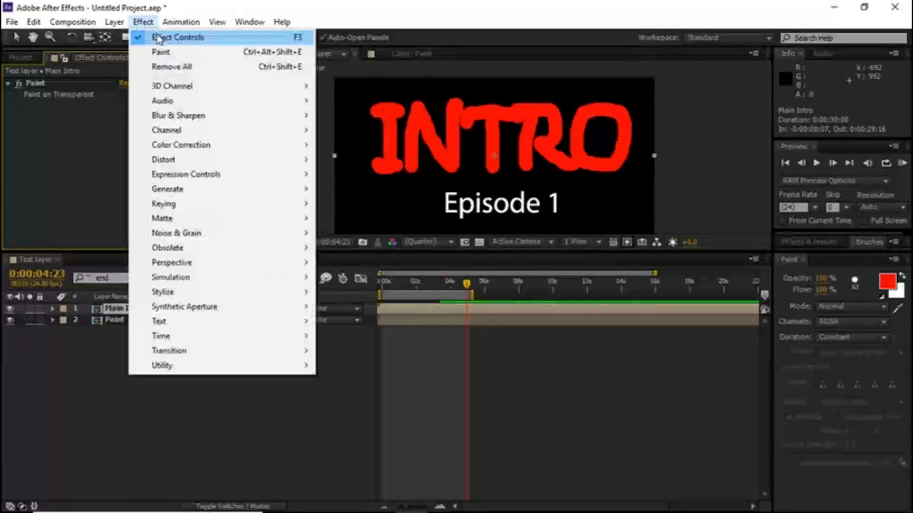
click(71, 115)
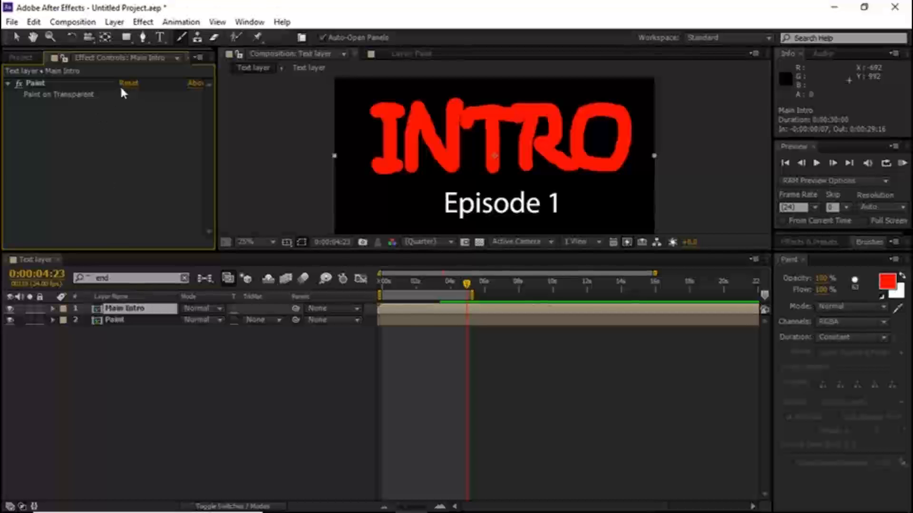
click(66, 84)
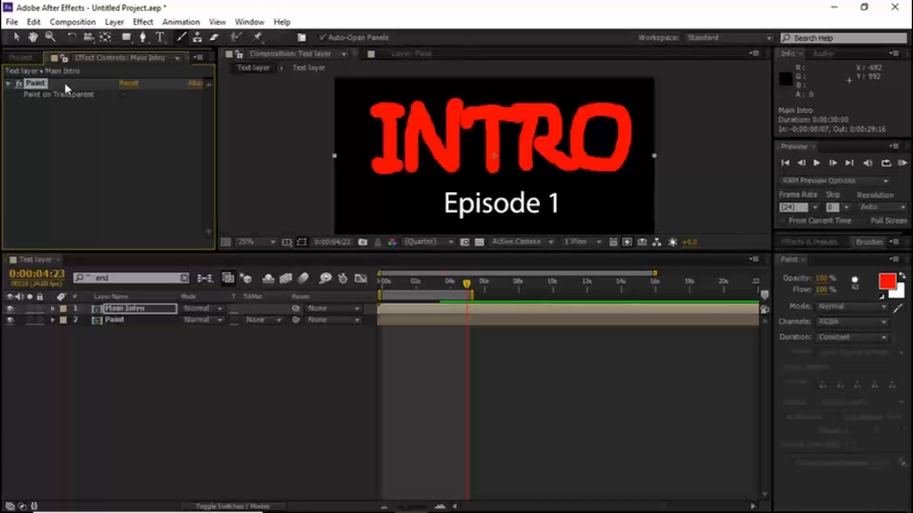
drag(63, 83, 180, 318)
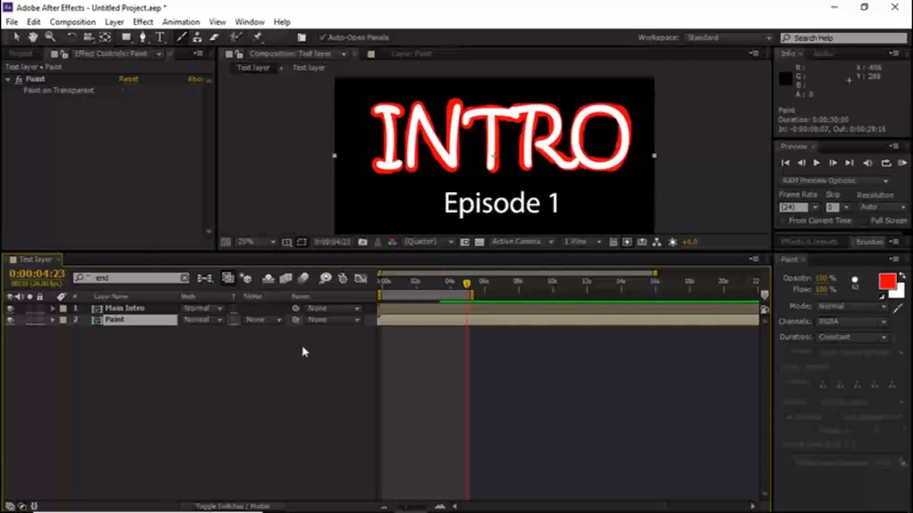
Step: Set the Paint layer's track matte to Alpha Matte "Main Intro" and play the animation from the start
click(279, 320)
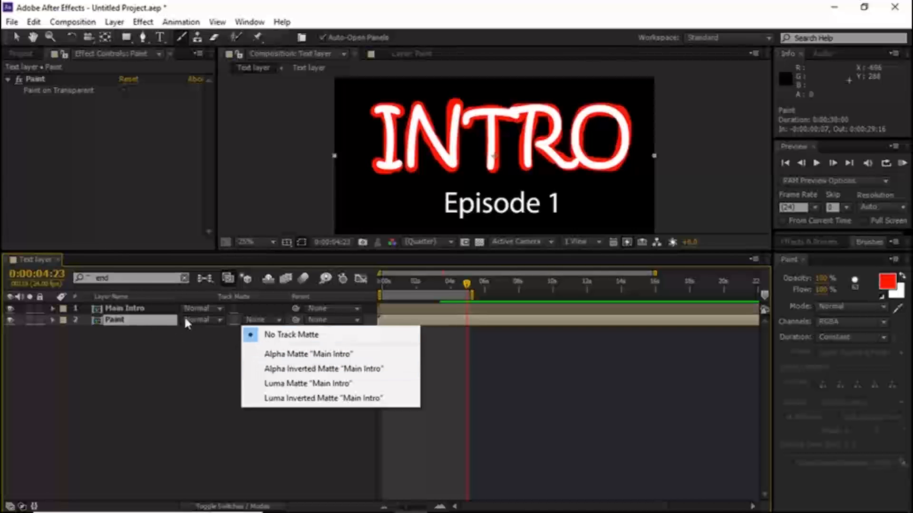
click(322, 357)
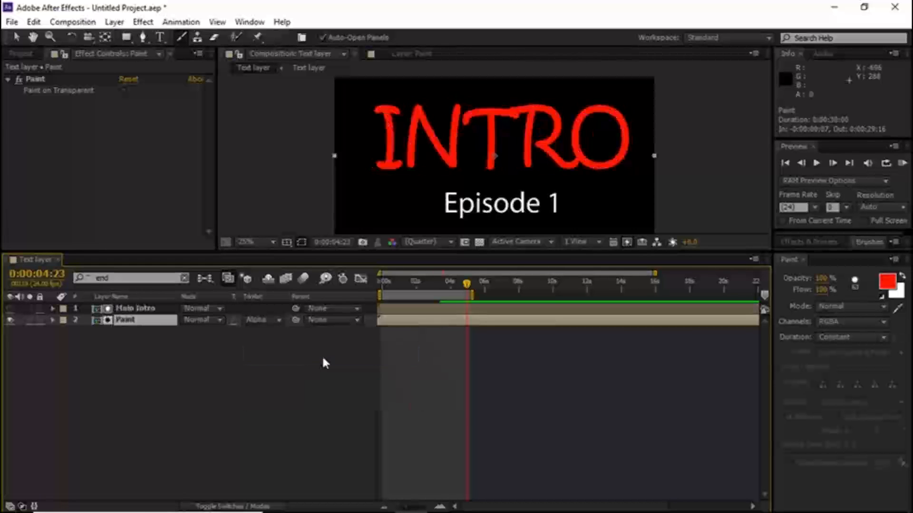
click(383, 282)
key(space)
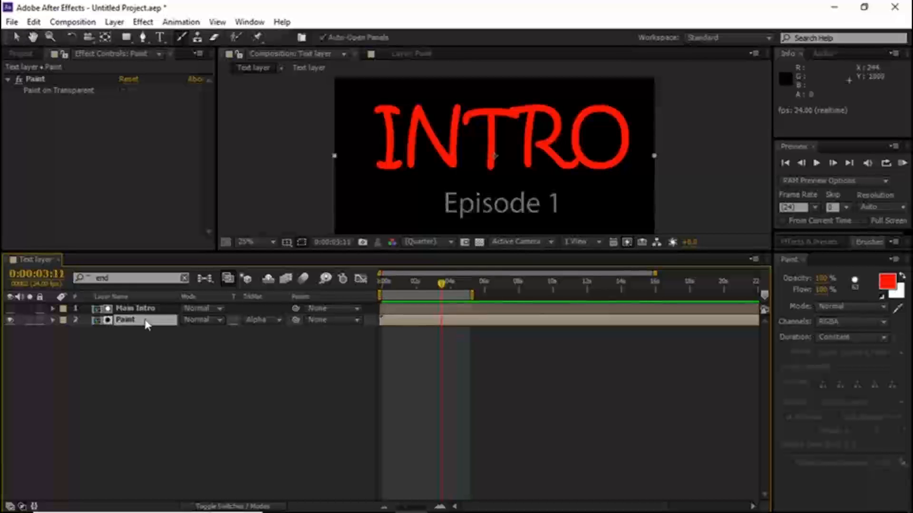
Step: Enable Paint on Transparent in the Paint layer's Paint effect, comparing the animation with the option off and on
click(122, 91)
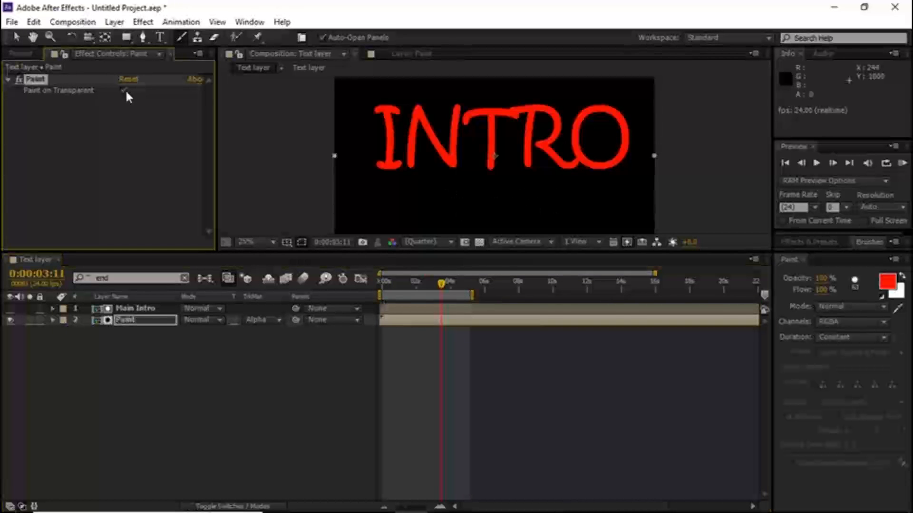
click(381, 285)
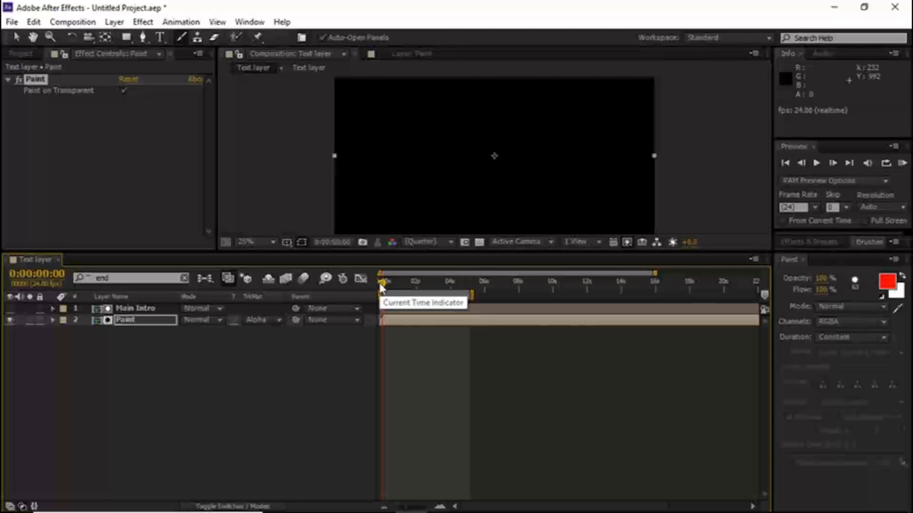
click(124, 91)
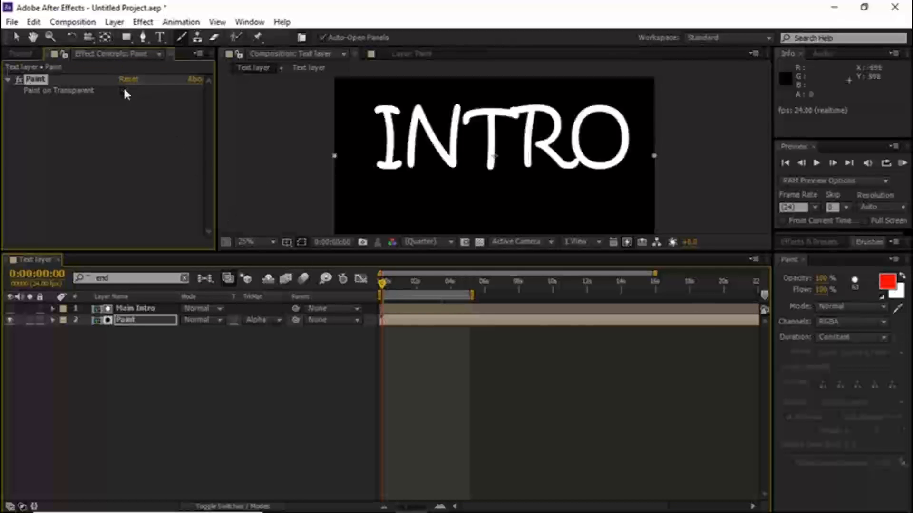
key(space)
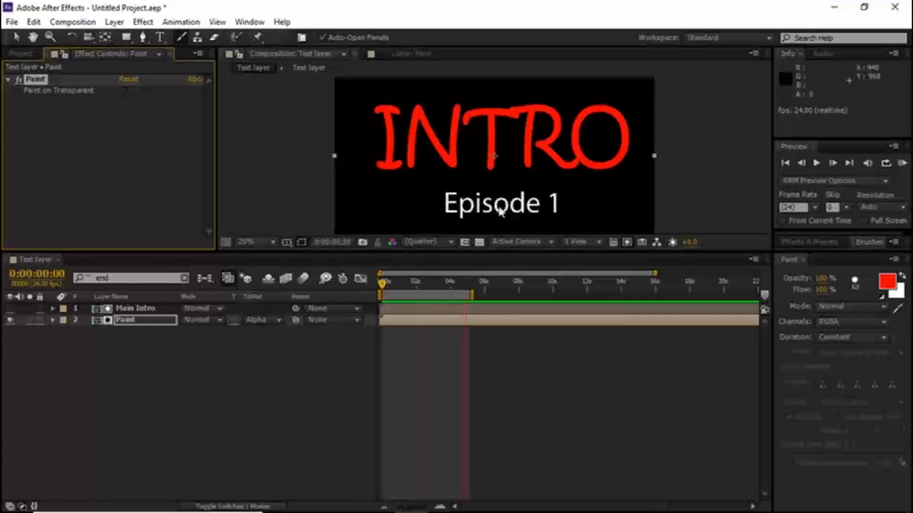
key(space)
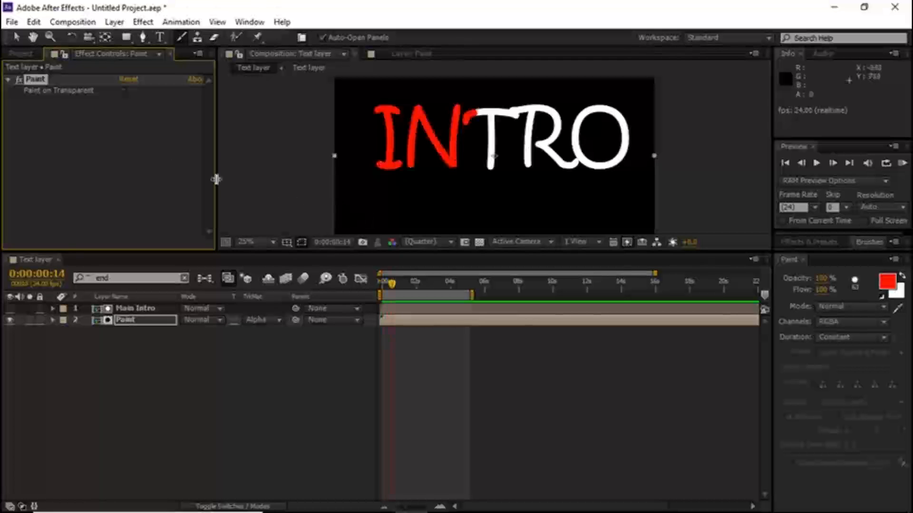
click(124, 91)
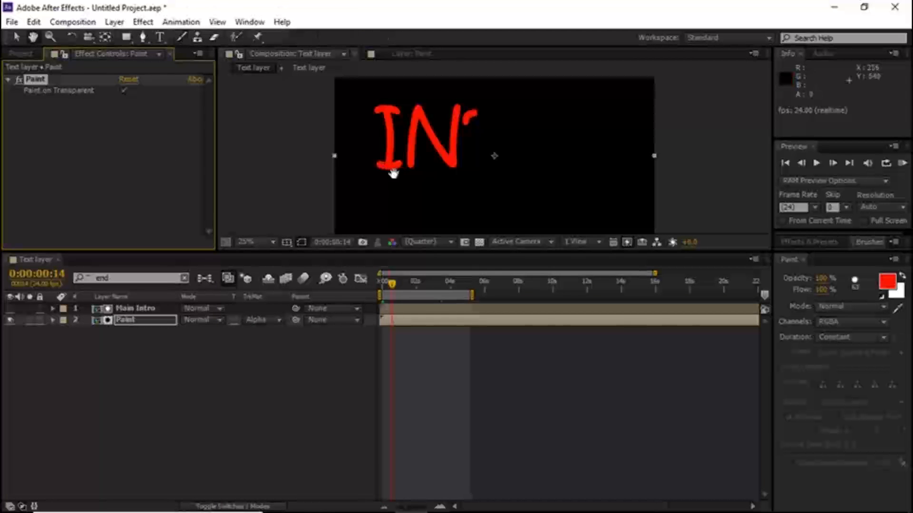
key(space)
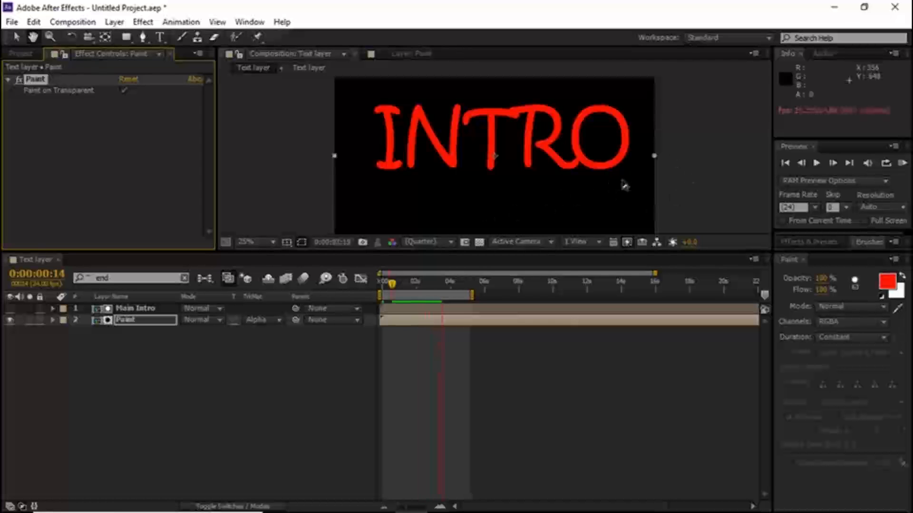
Step: Apply a Fill effect to the Paint layer and set its color to white (FFFFFF)
click(16, 51)
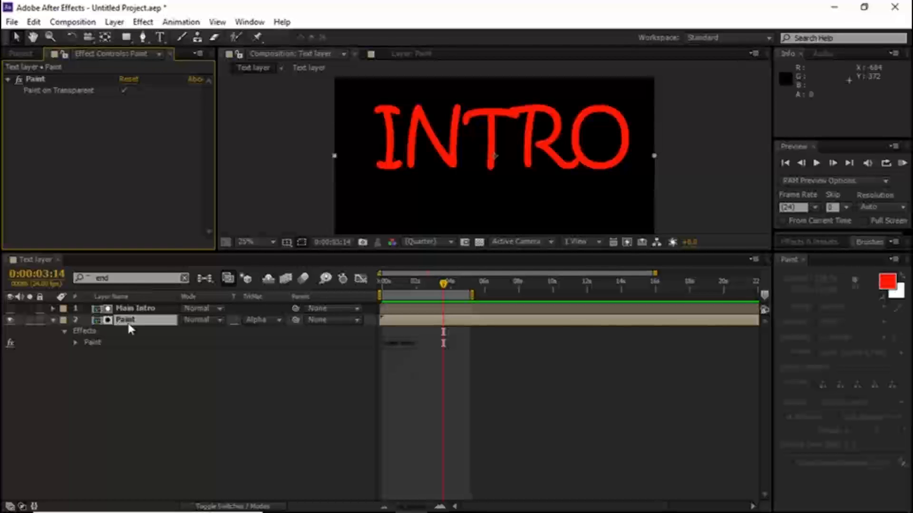
click(143, 22)
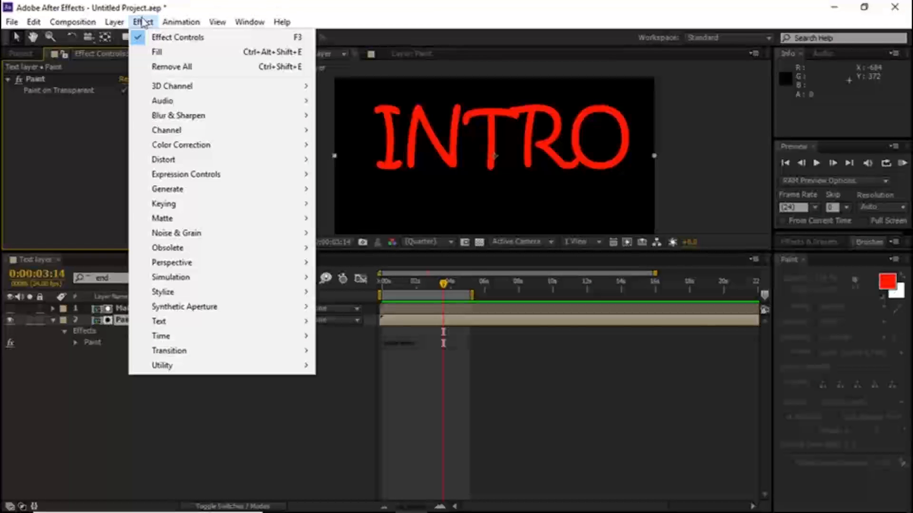
mouse_move(162, 195)
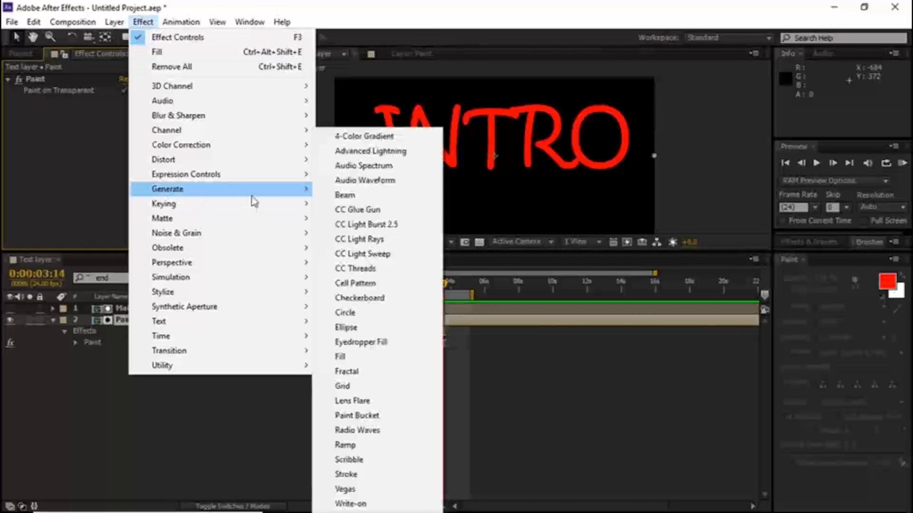
click(354, 358)
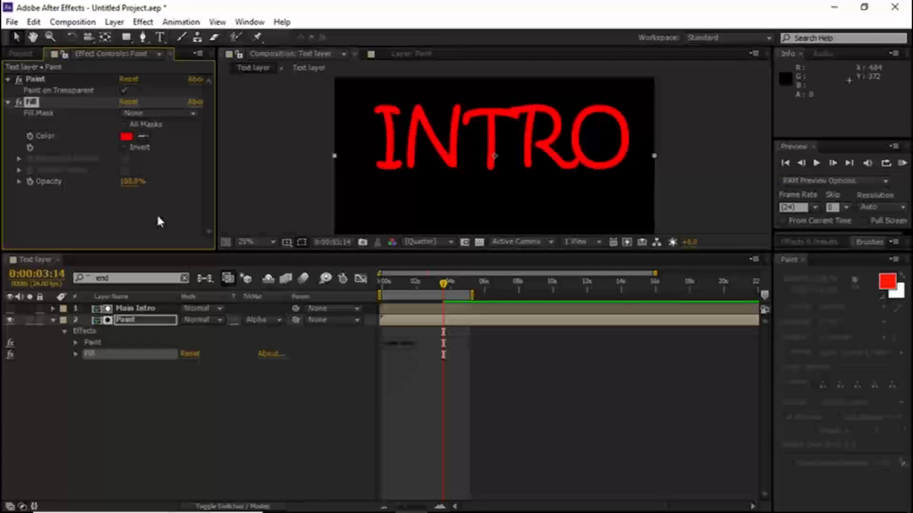
click(126, 136)
click(331, 227)
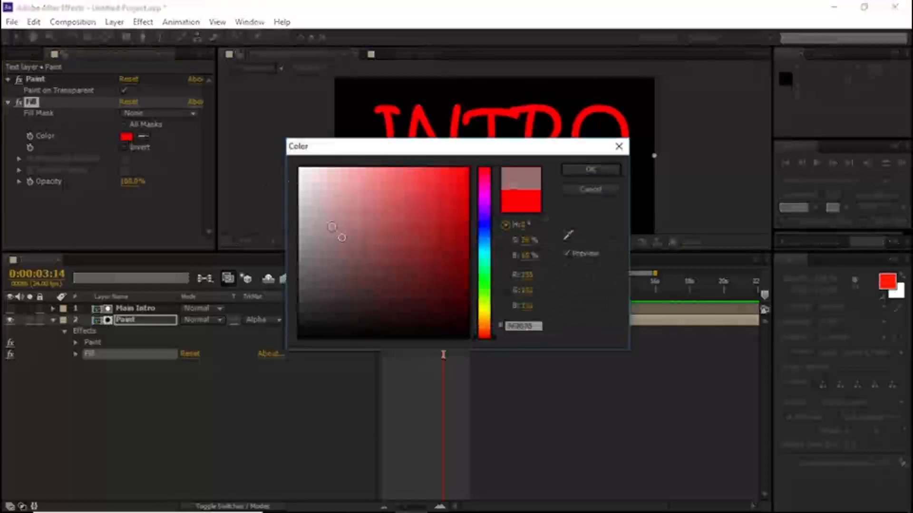
drag(342, 237, 243, 116)
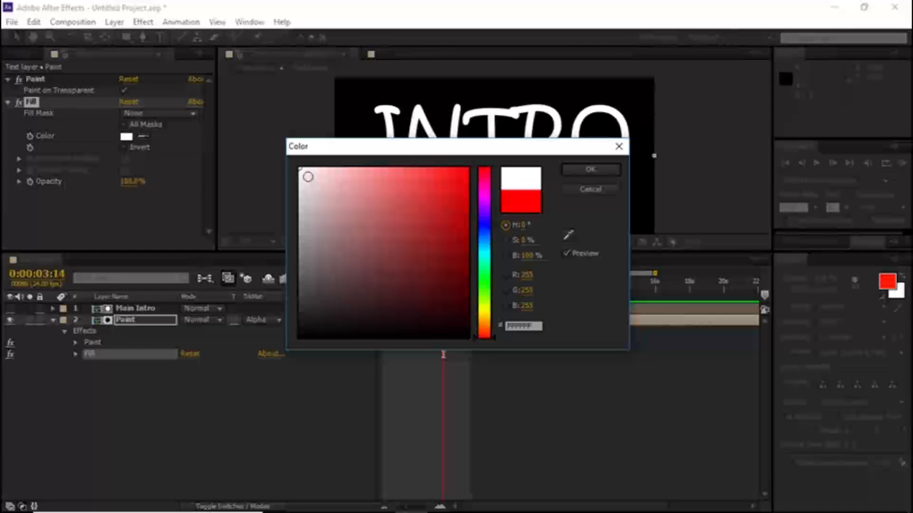
click(580, 168)
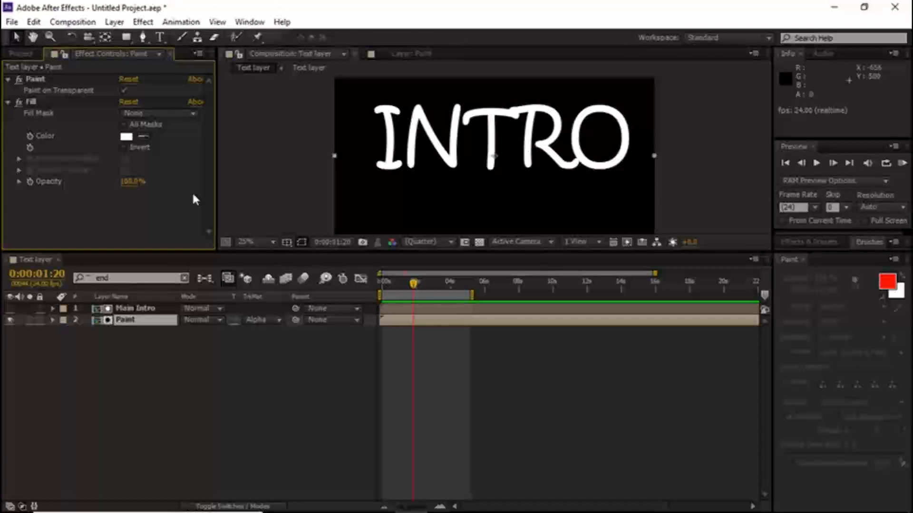
Step: Apply the Stylize effect Roughen Edges to the Paint layer
click(144, 22)
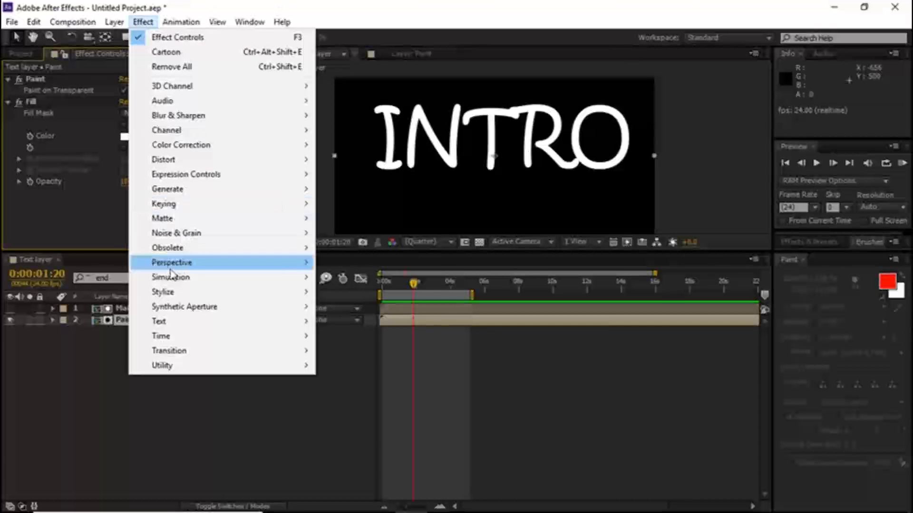
mouse_move(174, 294)
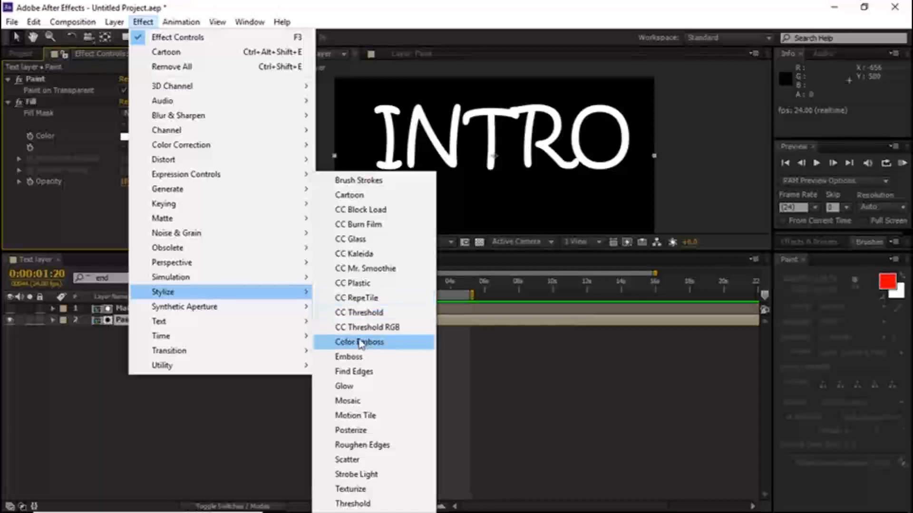
click(357, 446)
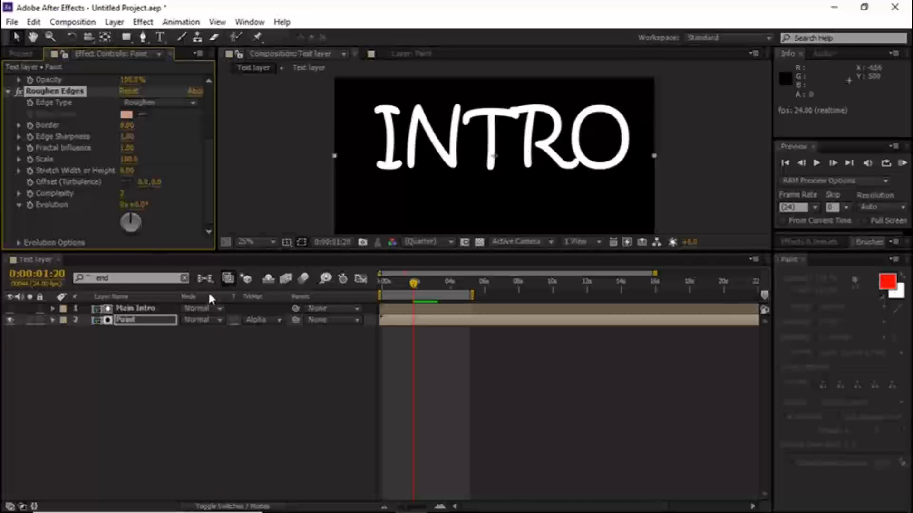
Step: Switch the Paint layer to No Track Matte and set Roughen Edges to a border of about 20 and edge sharpness of 2.00
click(277, 321)
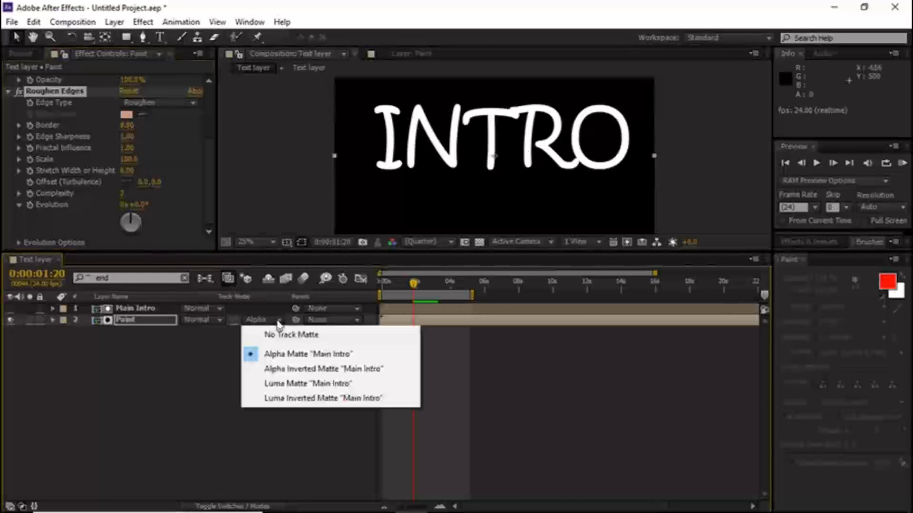
click(278, 336)
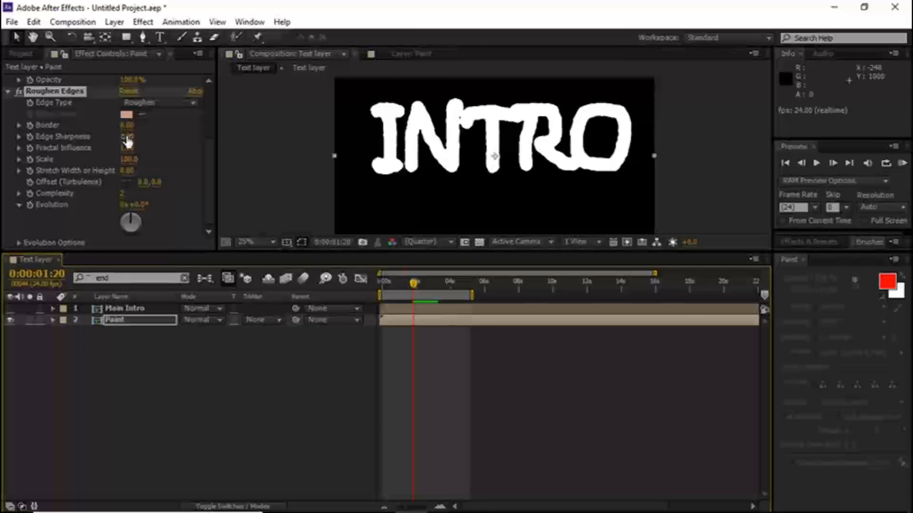
drag(126, 125, 95, 142)
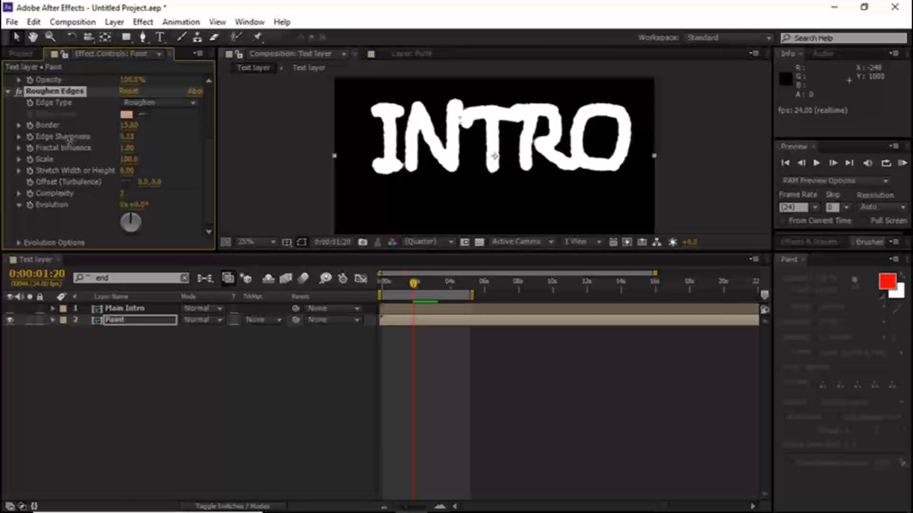
drag(127, 137, 192, 138)
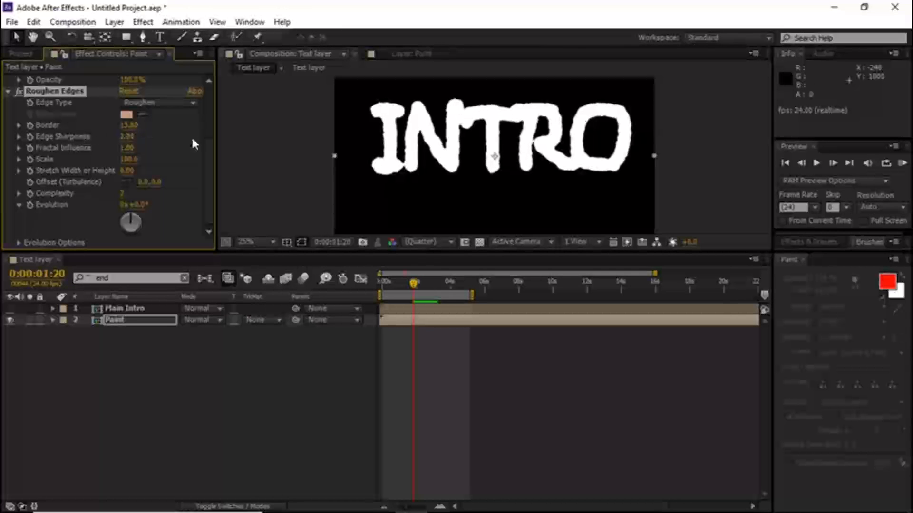
drag(124, 129, 172, 128)
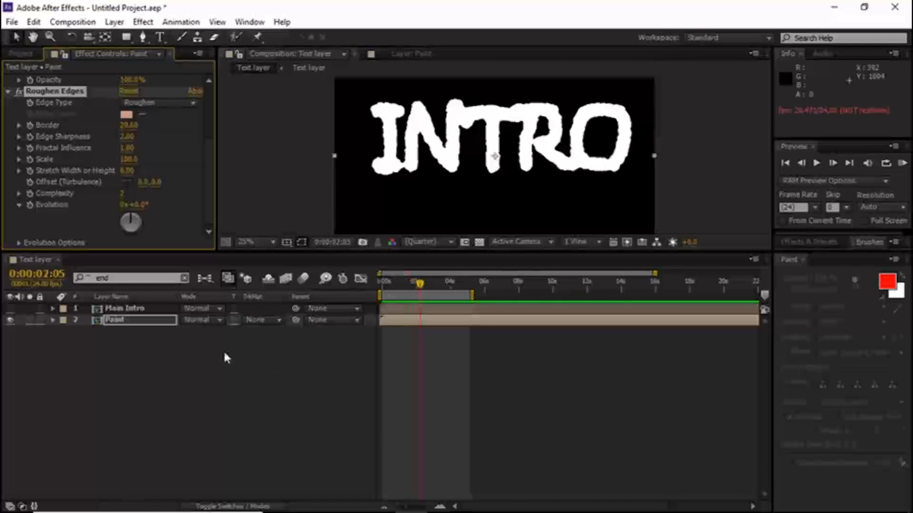
Step: Set the Paint layer's track matte back to Alpha Matte "Main Intro" and preview the roughened reveal
click(279, 320)
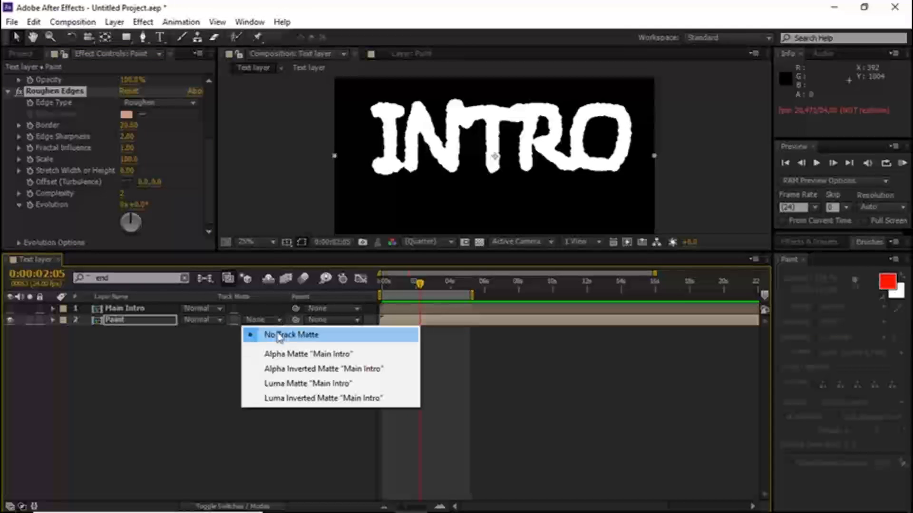
click(274, 354)
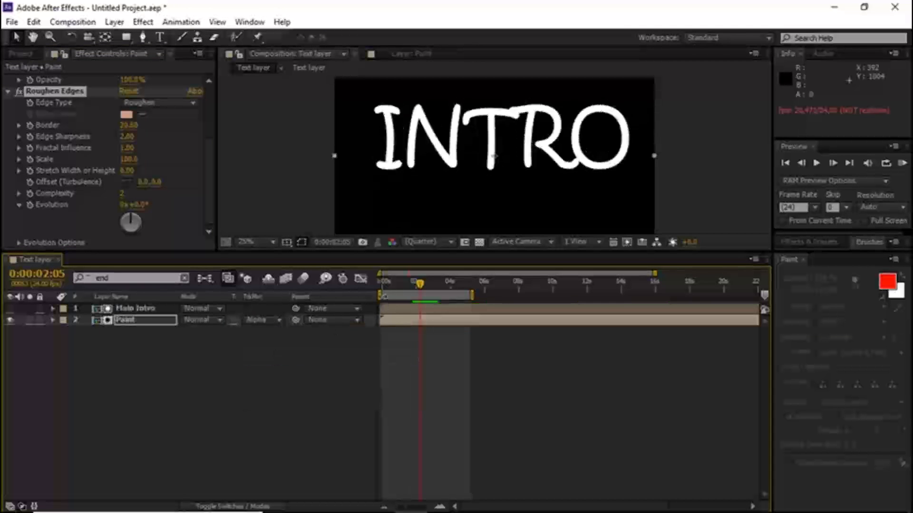
key(space)
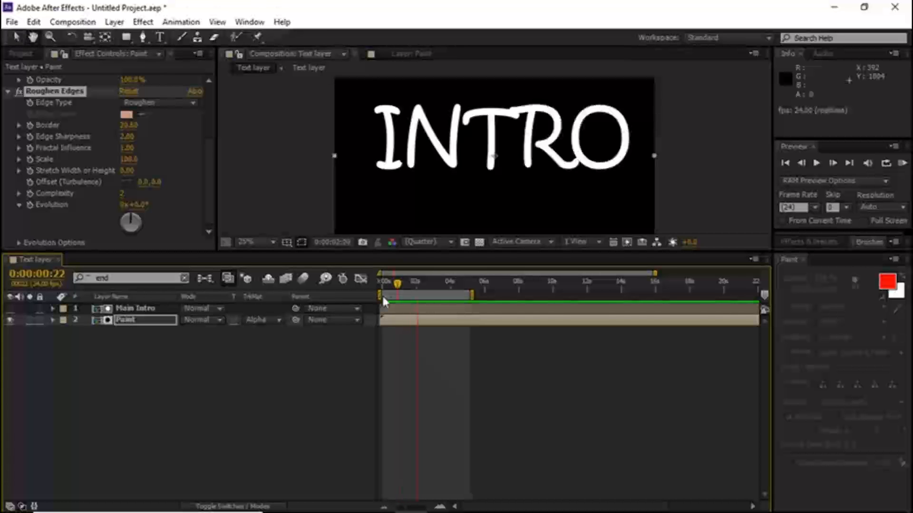
key(space)
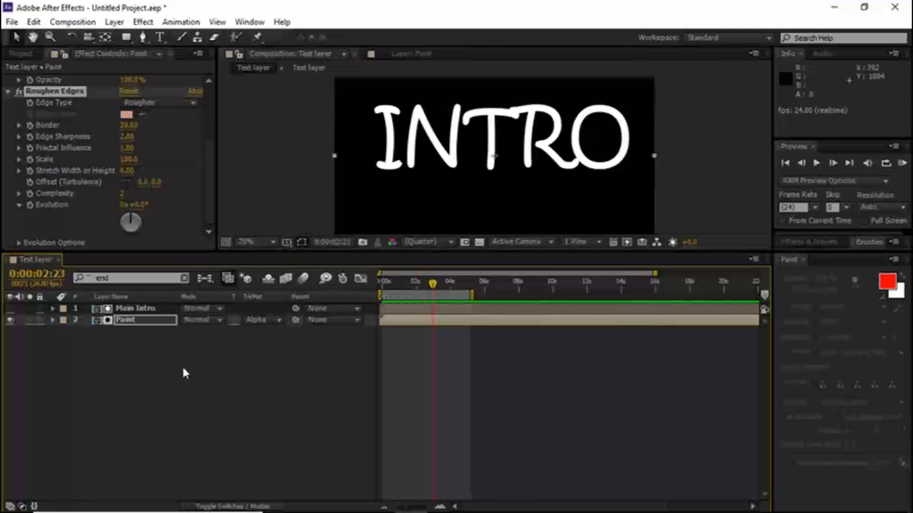
Step: Add the Episode Layer composition to the Text layer timeline as the lowest layer, below Paint
click(14, 54)
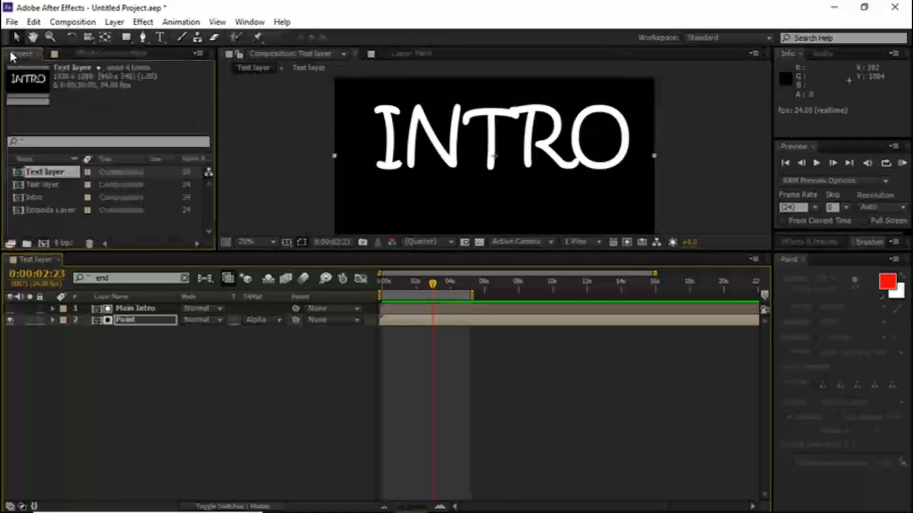
click(45, 210)
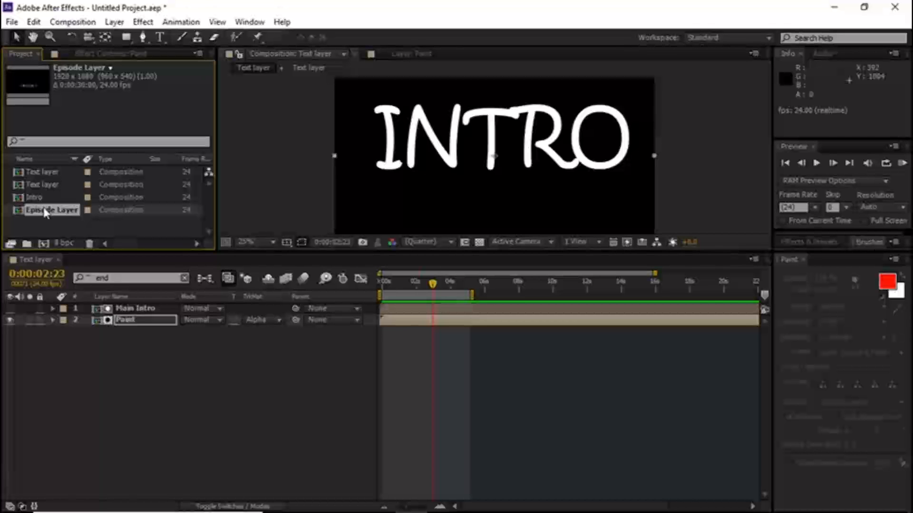
mouse_move(45, 212)
mouse_down()
mouse_move(57, 356)
mouse_move(60, 335)
mouse_up()
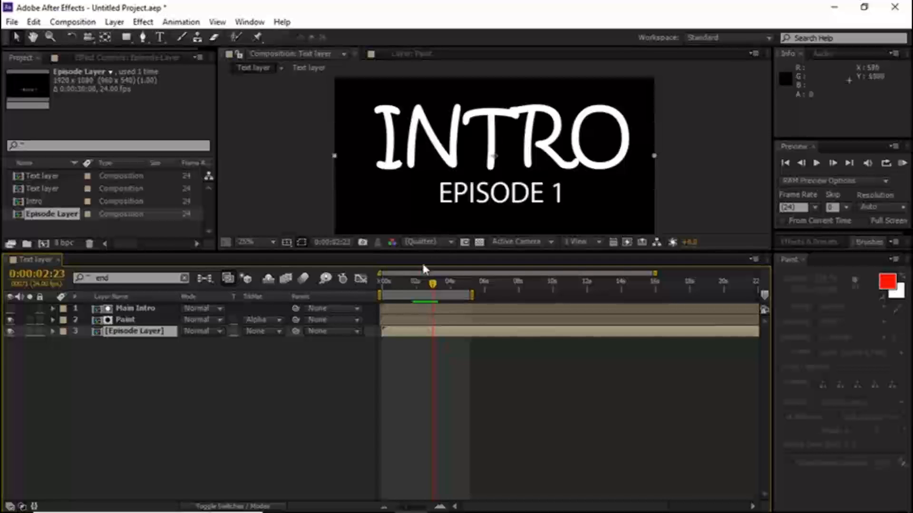
Step: Play the animation up to 0:00:02:03 and keyframe the Episode Layer's opacity there at 0%
click(386, 284)
key(space)
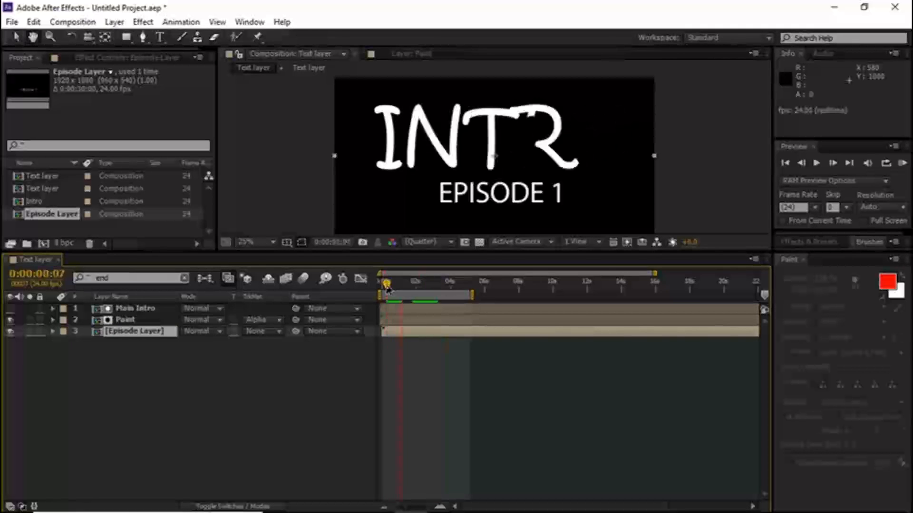
key(space)
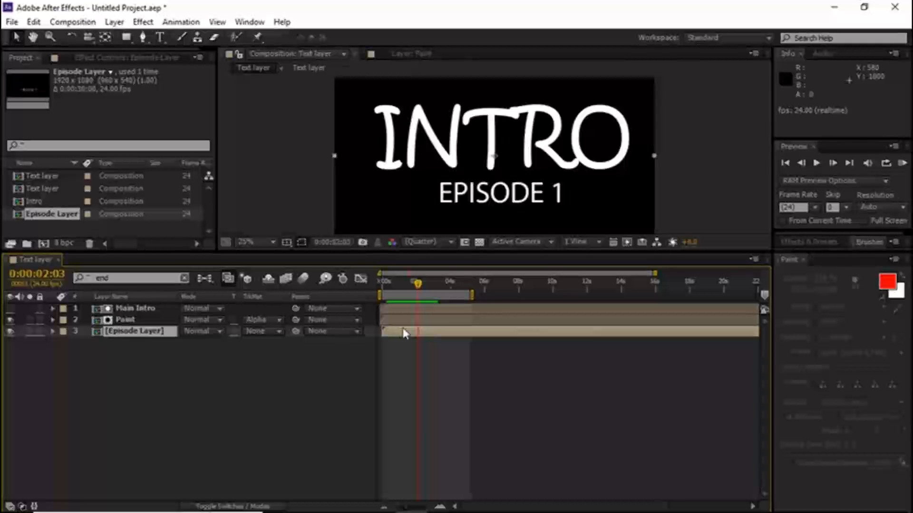
key(t)
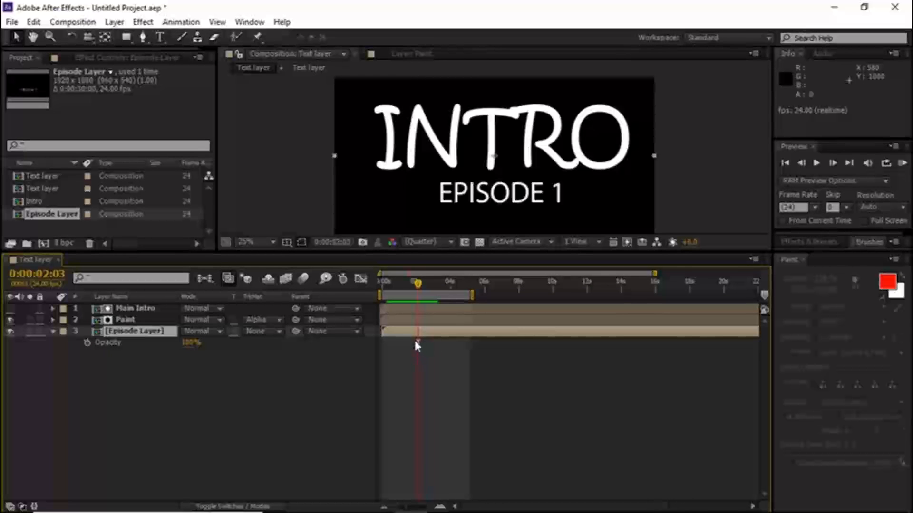
click(87, 342)
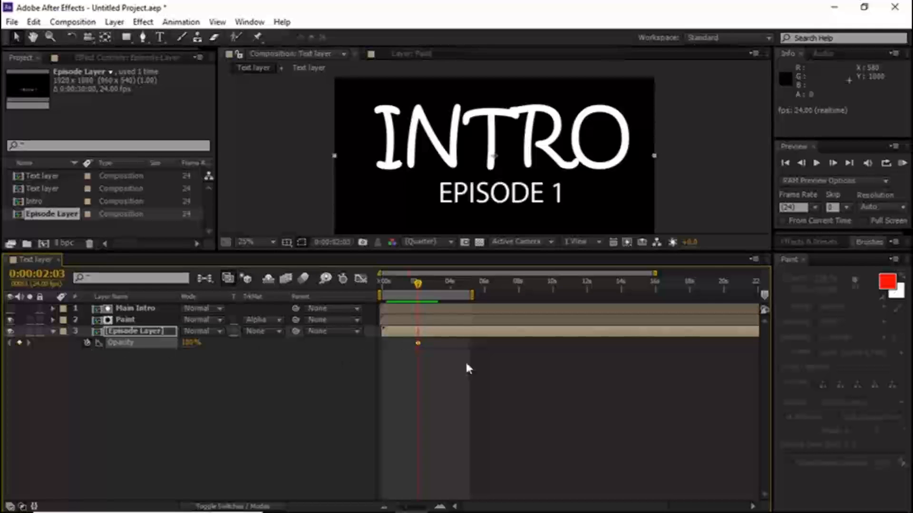
drag(189, 343, 122, 346)
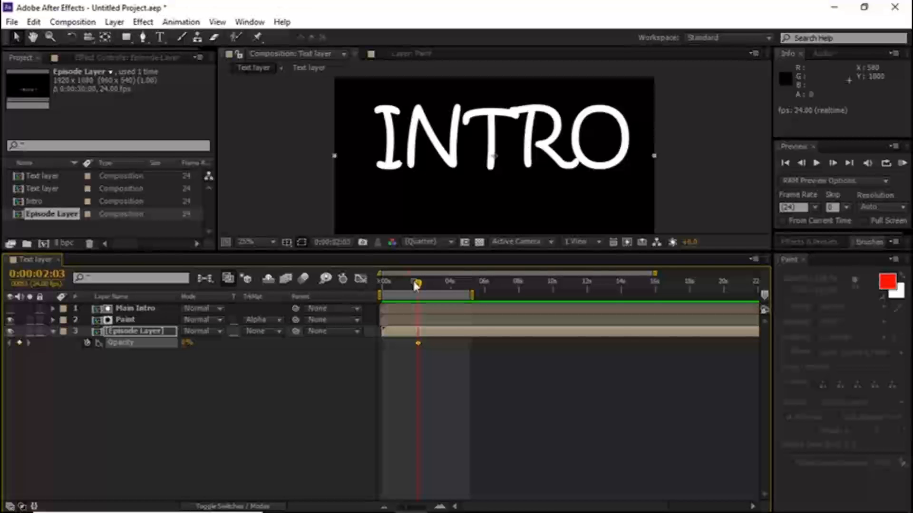
Step: Keyframe the Episode Layer's opacity at 100% at 0:00:02:11 and preview the fade-in from the start
drag(418, 286, 425, 288)
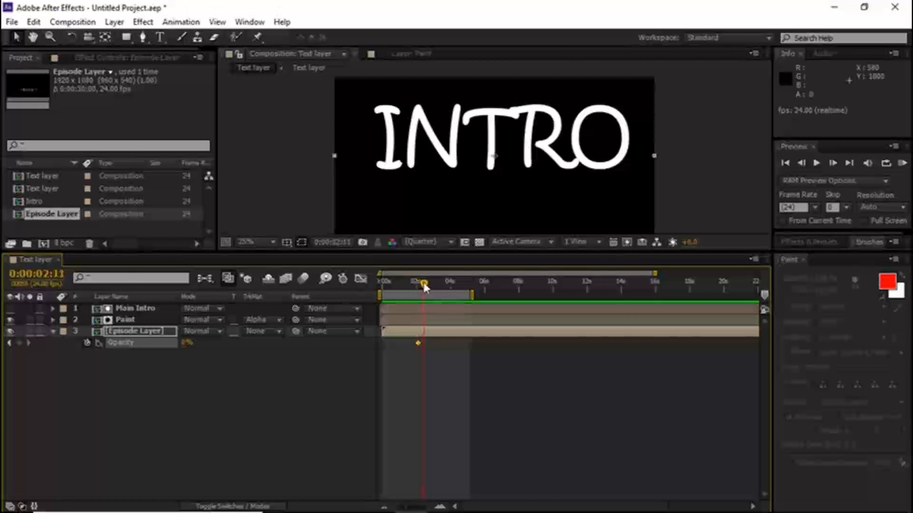
drag(186, 349, 344, 350)
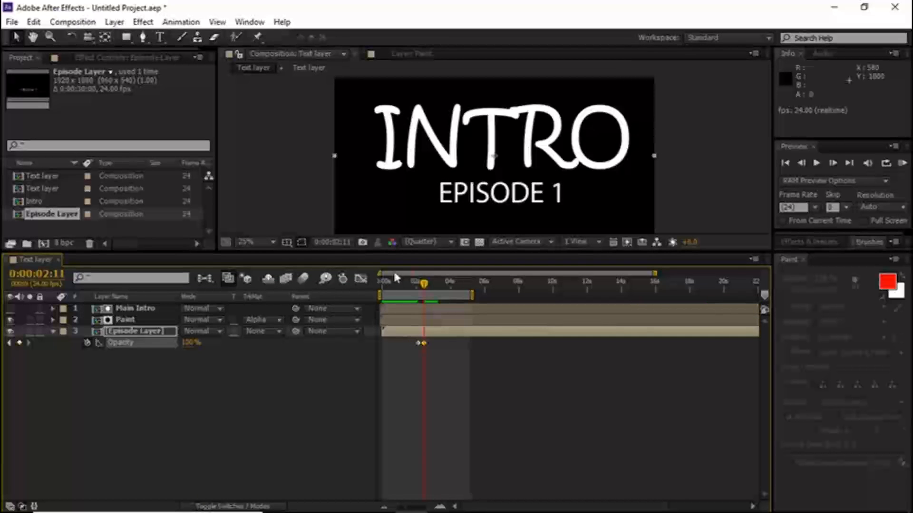
click(385, 280)
key(space)
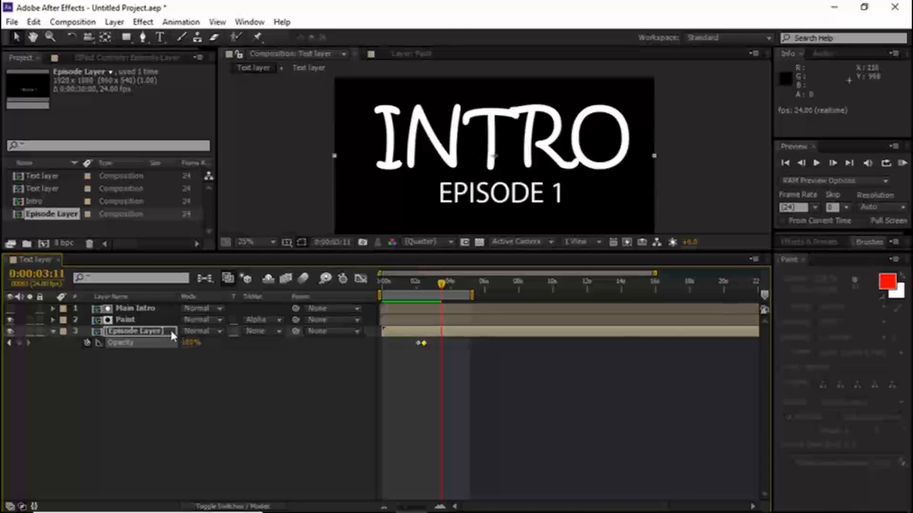
Step: Move the Episode Layer up by 4 pixels in the composition and preview the result
drag(568, 173, 568, 173)
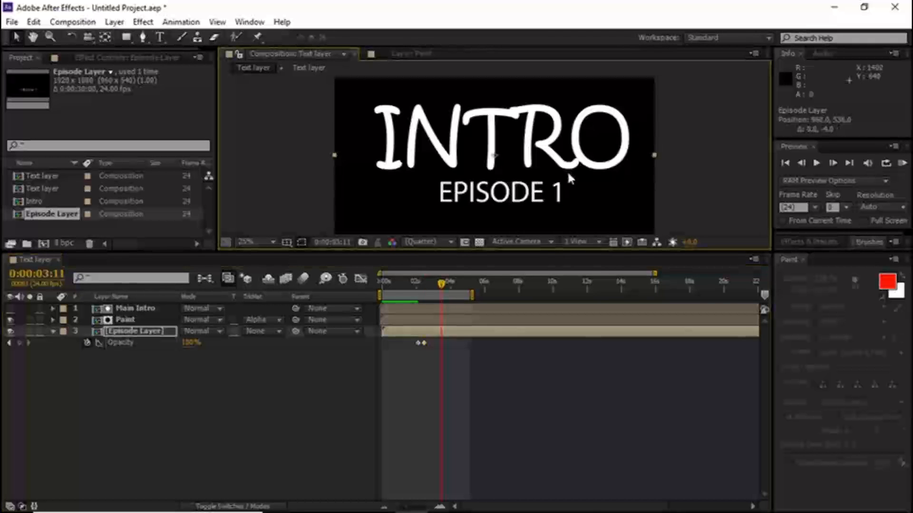
key(space)
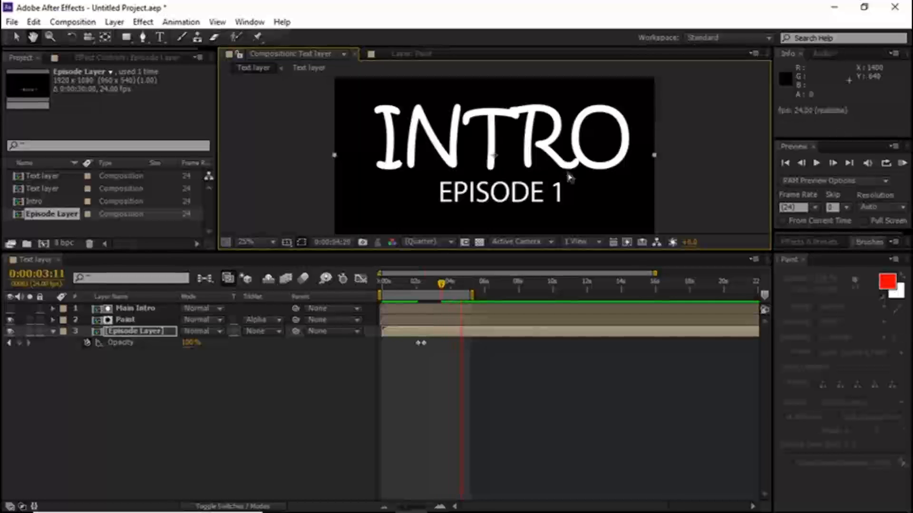